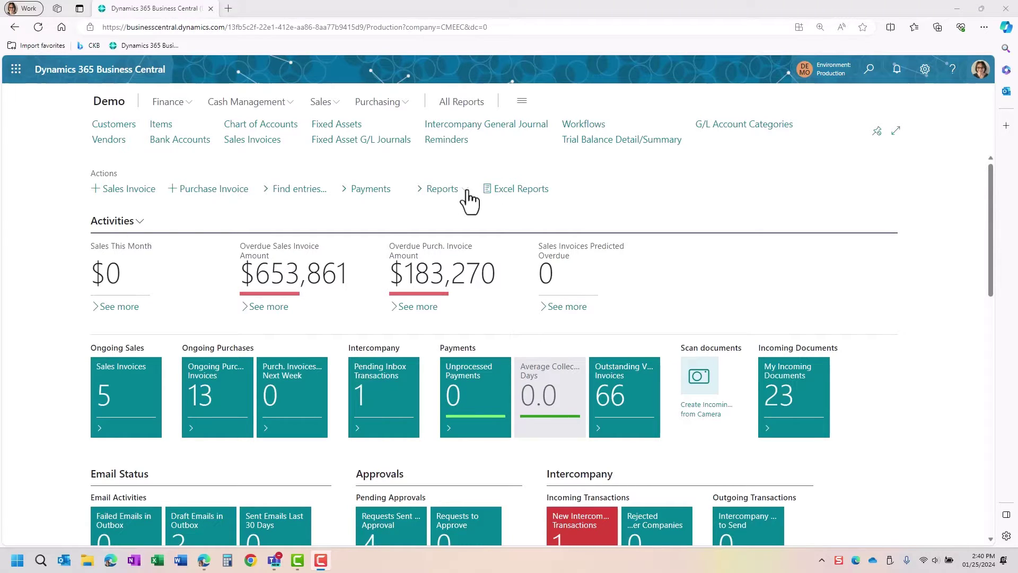
Step: Open the Chart of Accounts list from the Demo role center
click(248, 128)
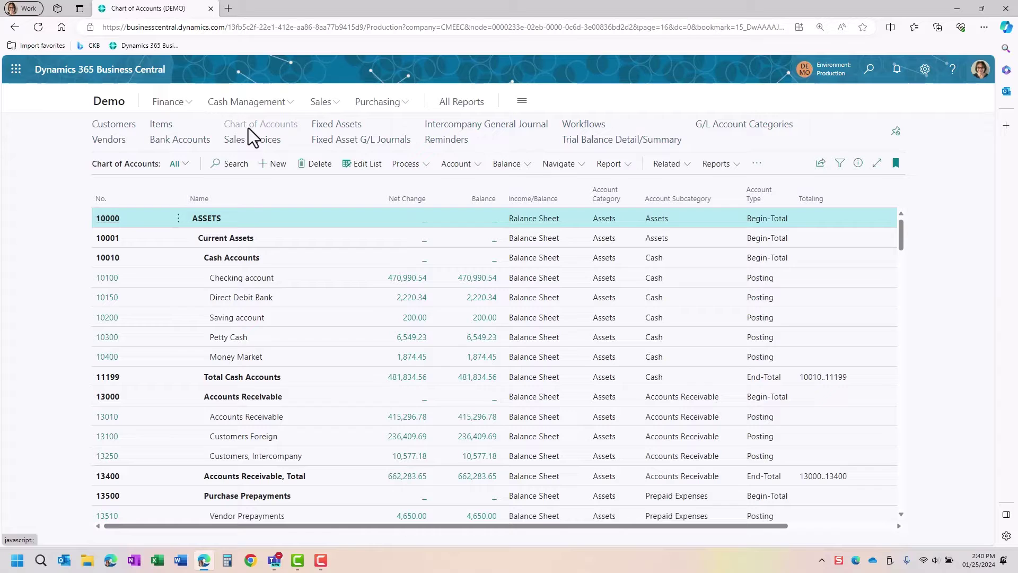
Step: Add a new G/L account numbered 10250 named Chase Checking
click(278, 169)
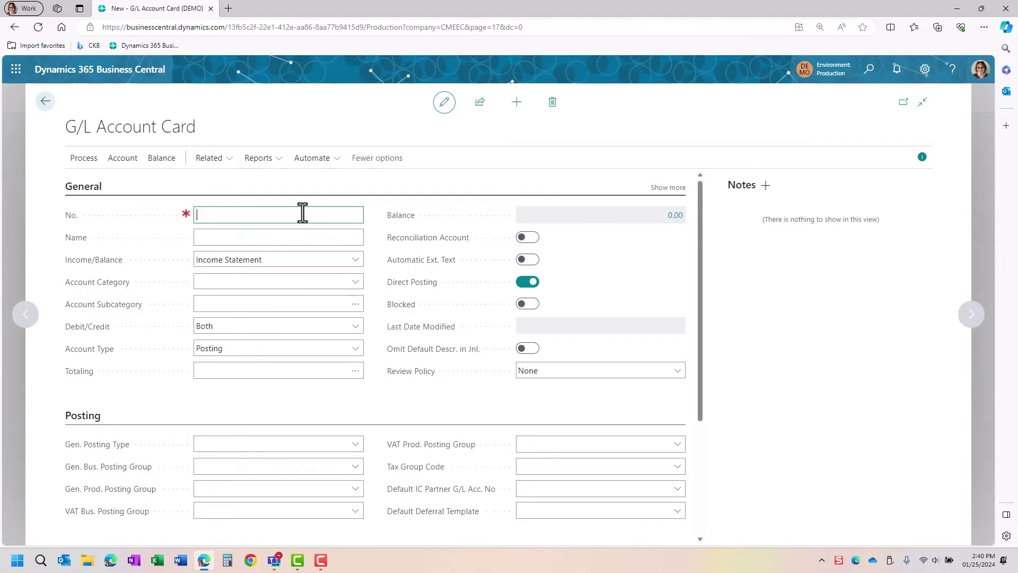
text(10250)
key(Tab)
text(Car)
key(BackSpace)
key(BackSpace)
text(h)
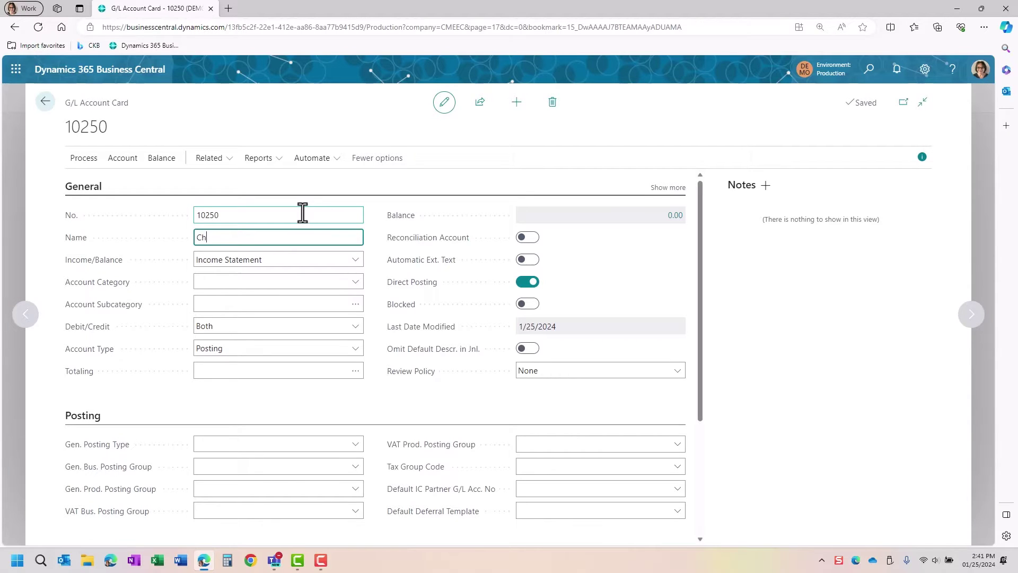
text(ase Checking)
Step: Set it to Balance Sheet, category Assets, subcategory Cash
click(345, 259)
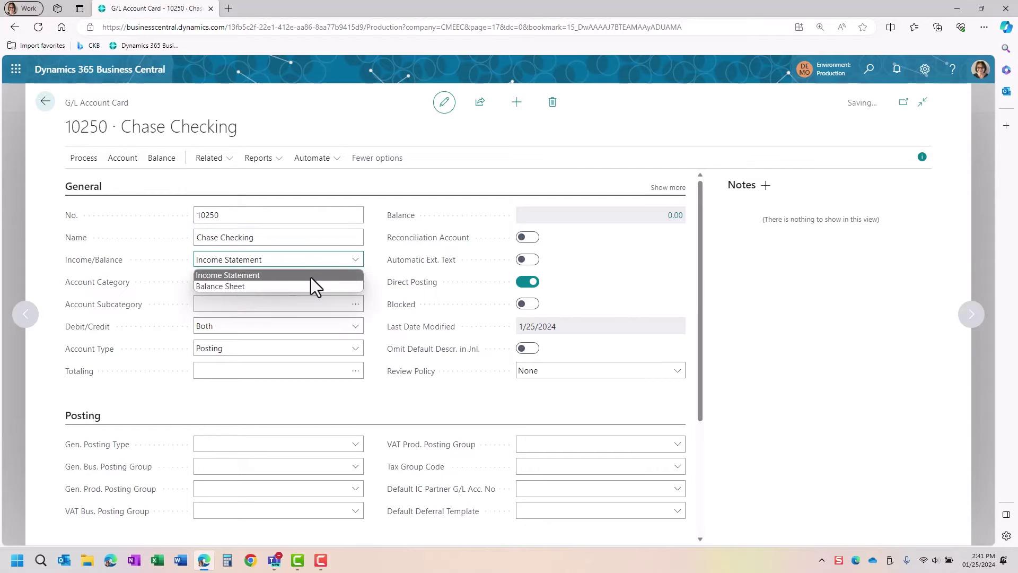
click(256, 286)
click(267, 282)
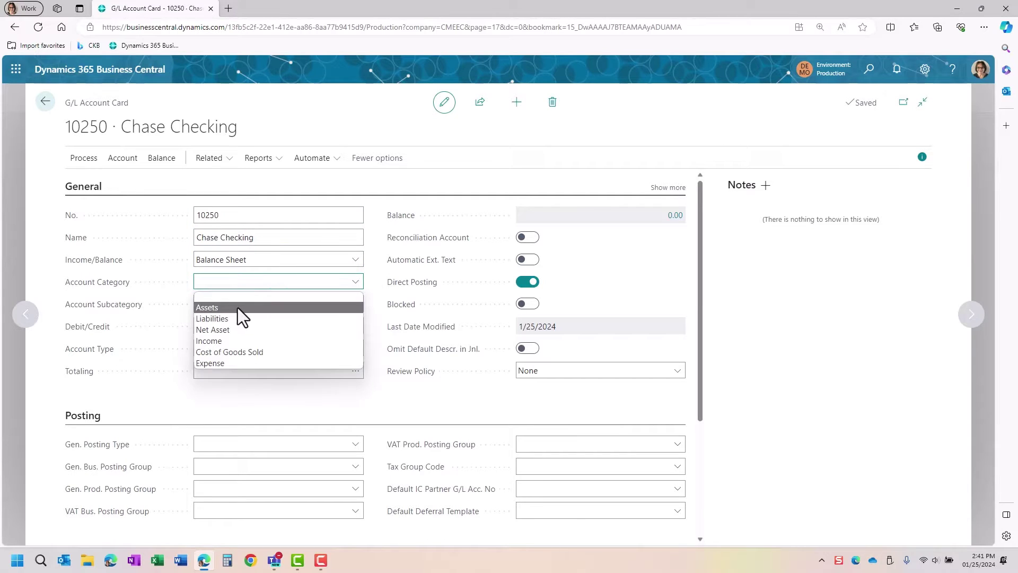
click(237, 308)
click(268, 304)
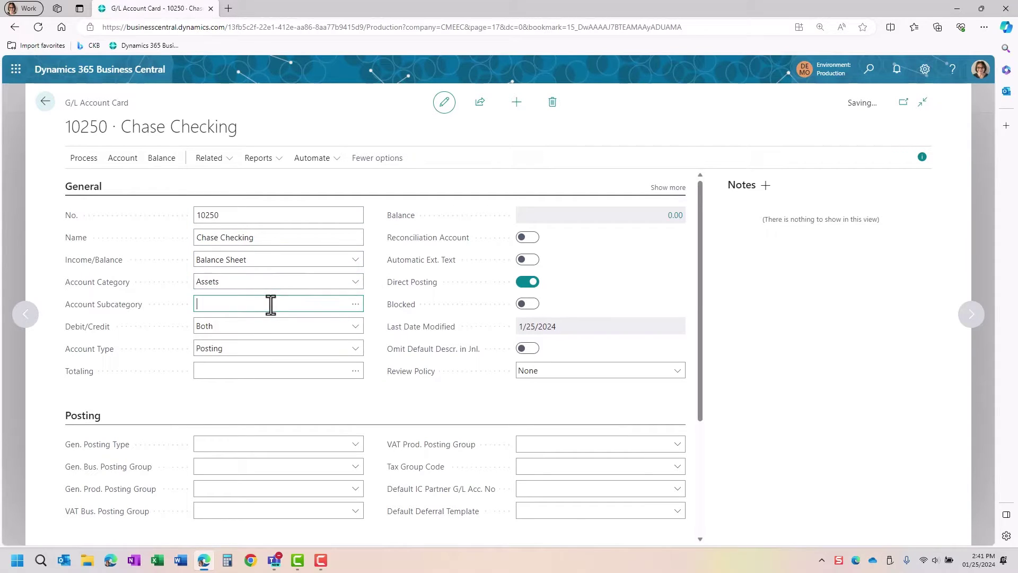
click(357, 310)
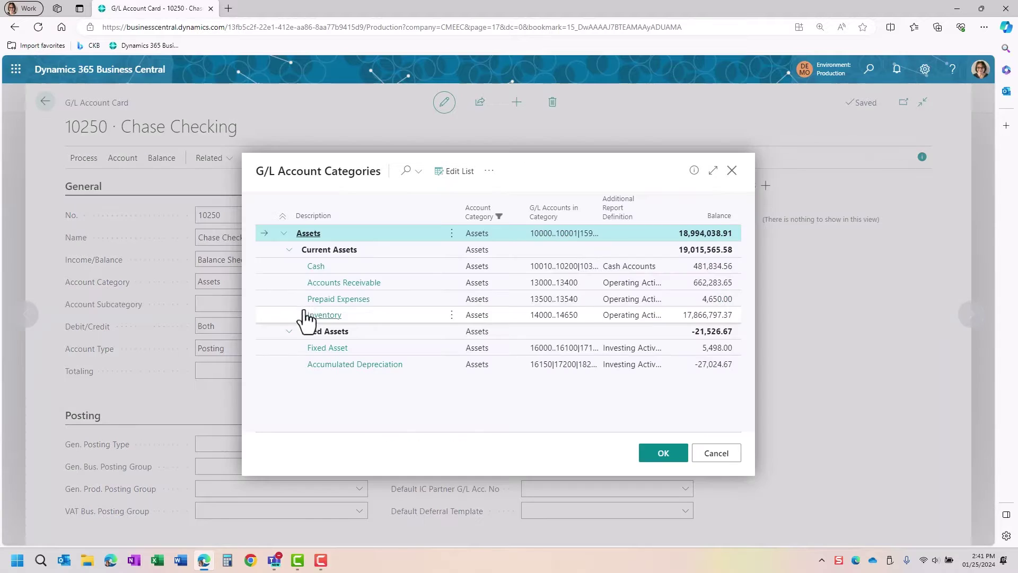
click(322, 269)
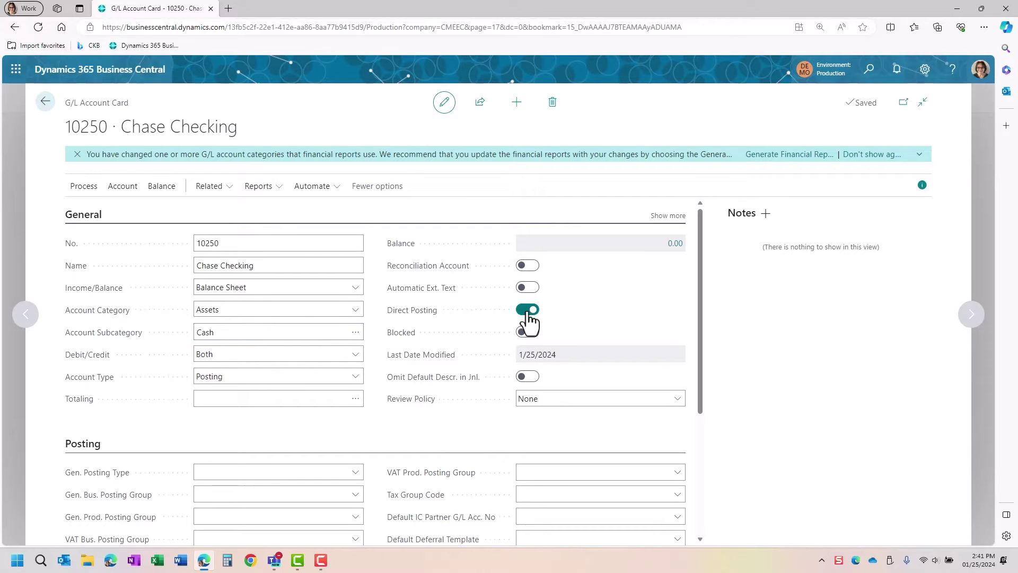
Step: Switch off Direct Posting on 10250 Chase Checking and go back to the Chart of Accounts
click(528, 312)
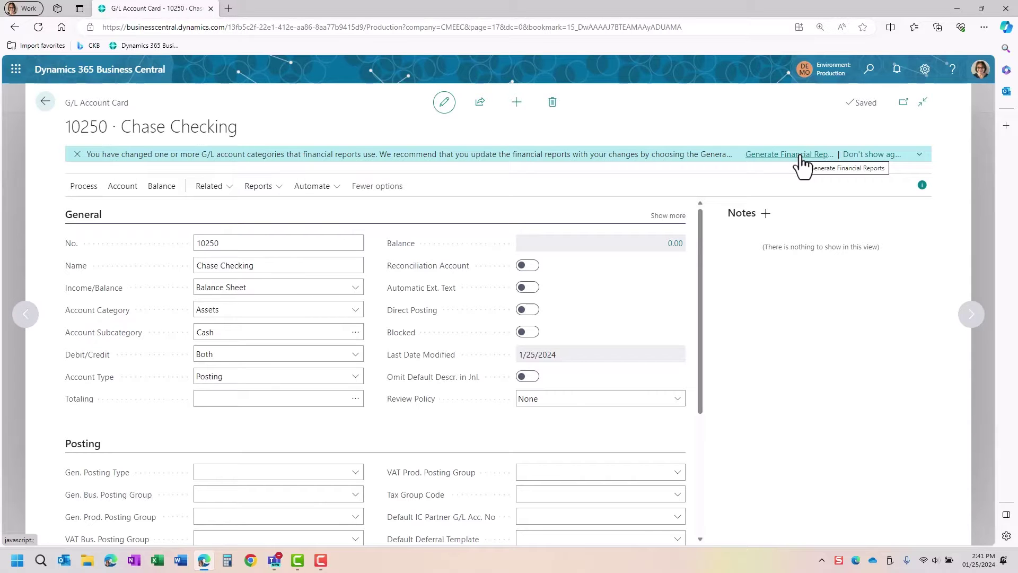
click(46, 104)
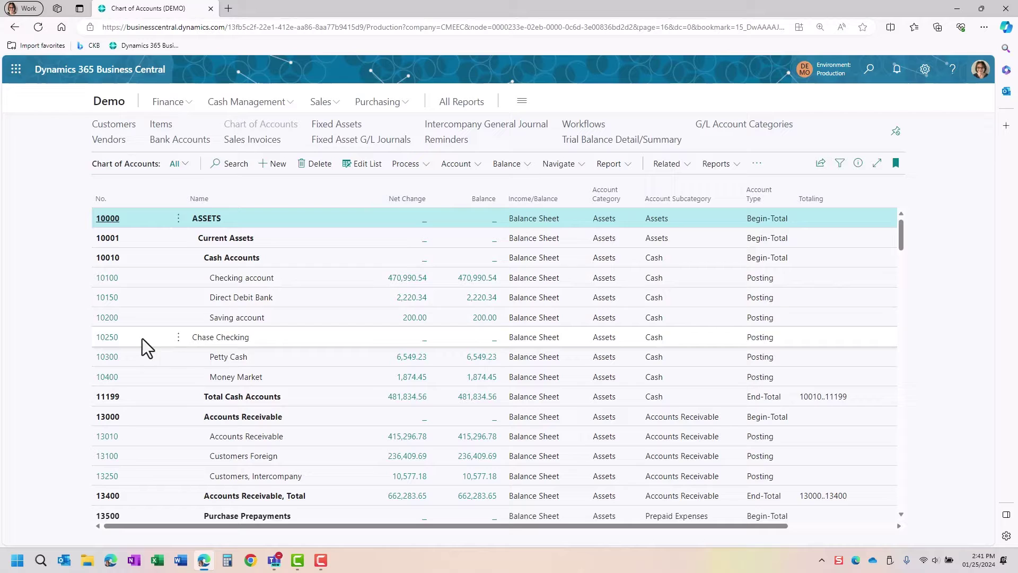
Step: With 10250 selected, run and confirm Indent Chart of Accounts
click(230, 338)
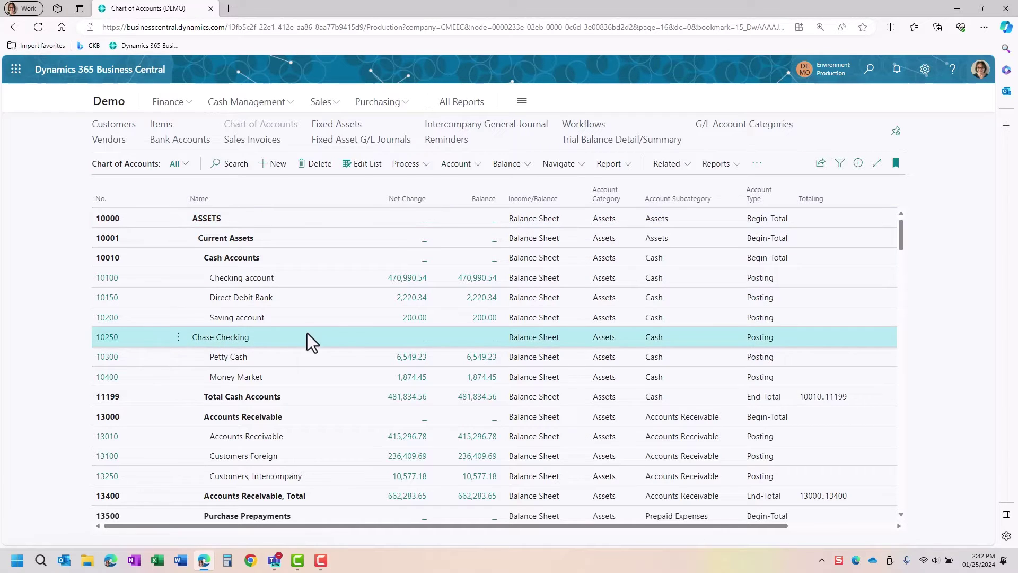
click(408, 167)
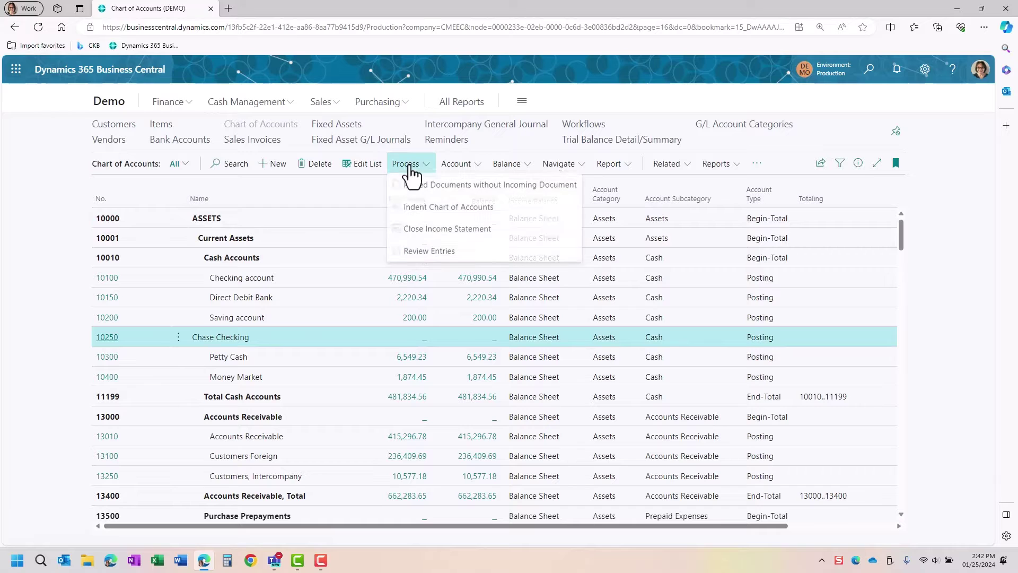
click(418, 208)
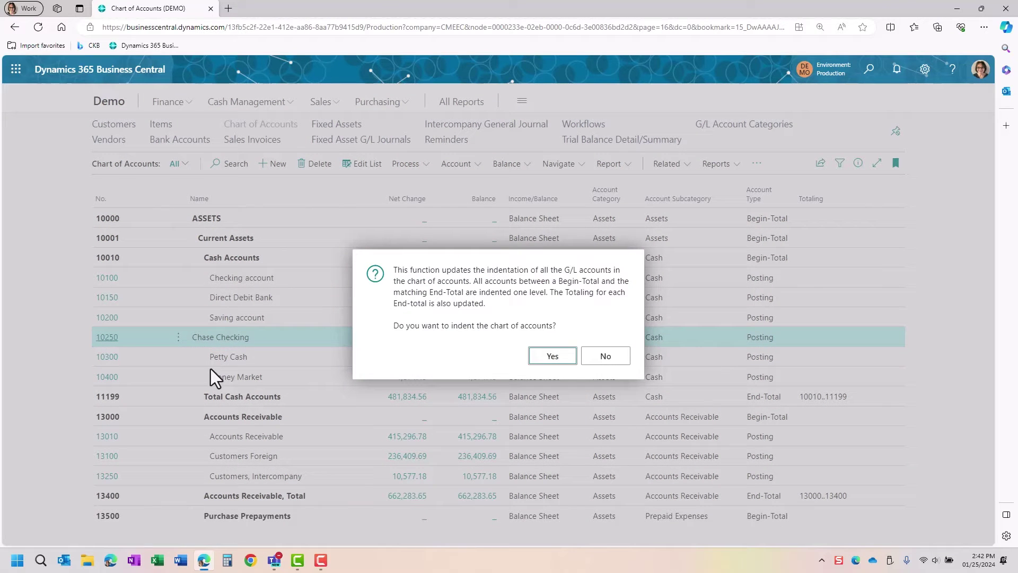
click(556, 361)
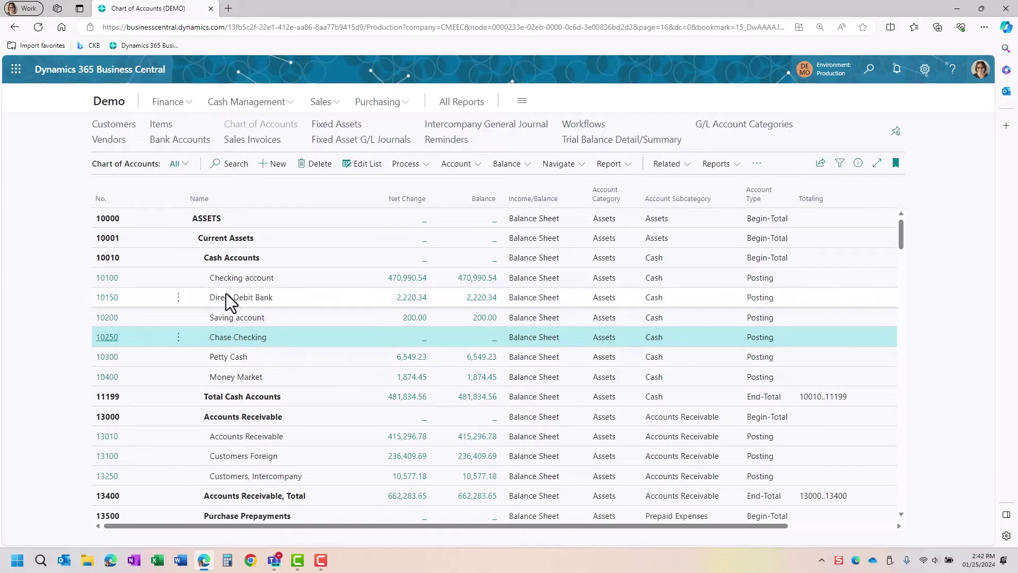
Step: From Demo home's Bank Accounts list, add bank account CHECK CHASE named Checking Chase
click(109, 102)
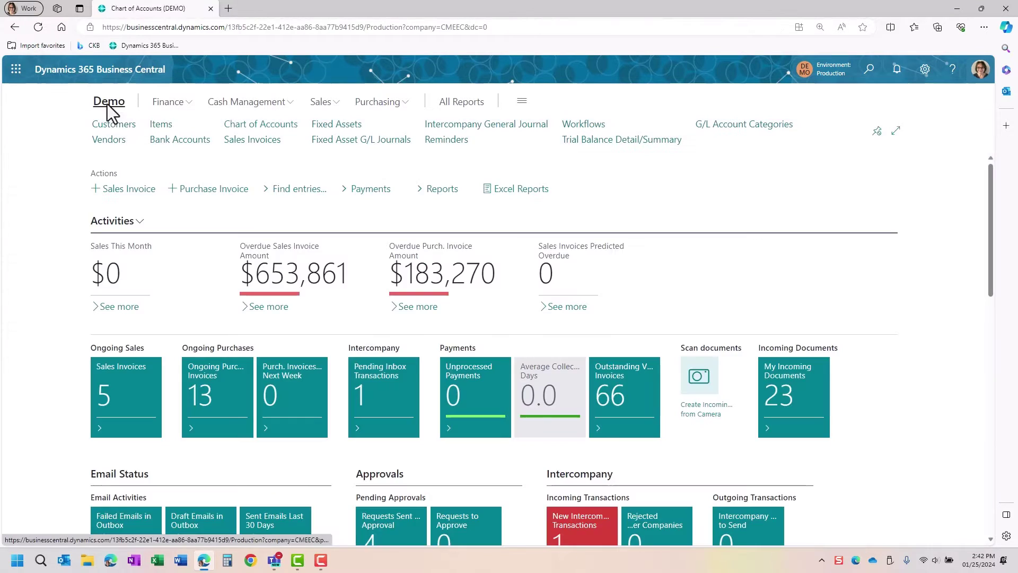
click(170, 141)
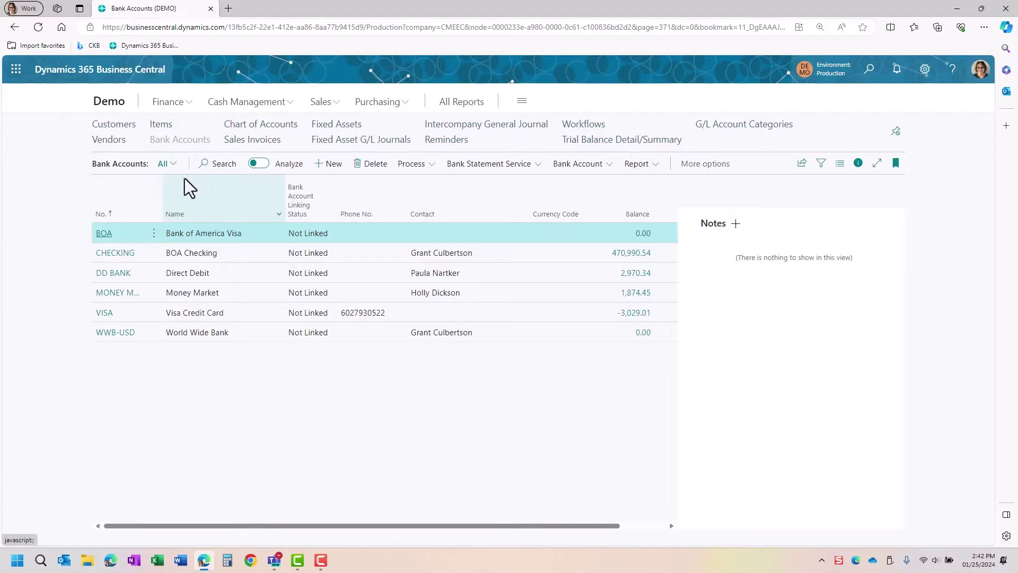
click(332, 164)
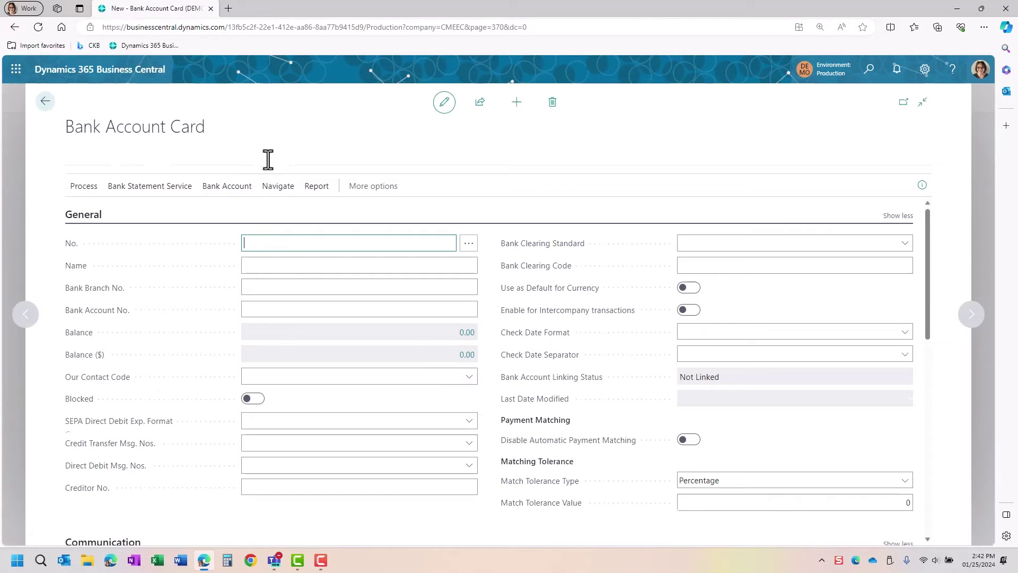
text(check)
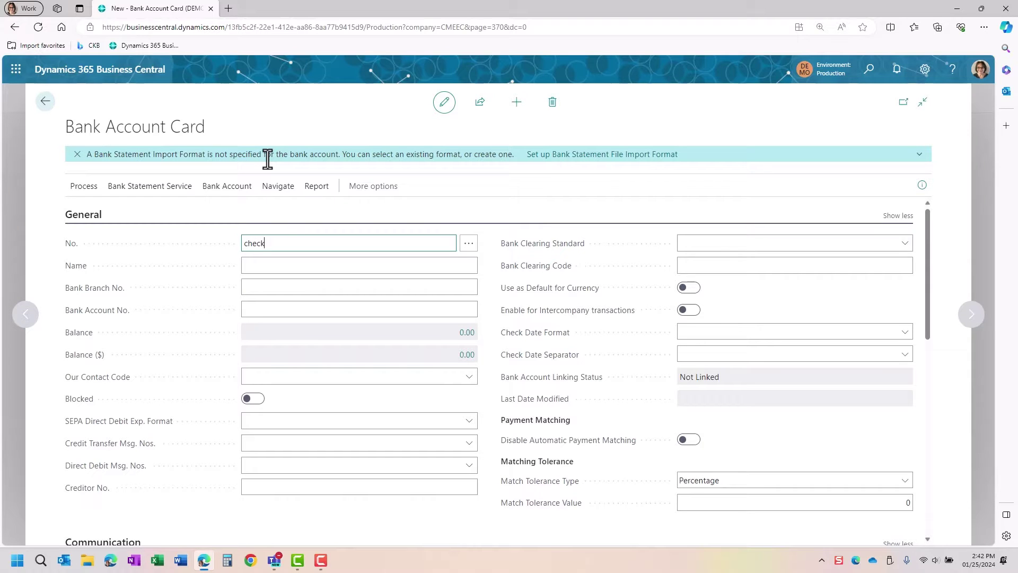
text( chase)
key(Tab)
text(C)
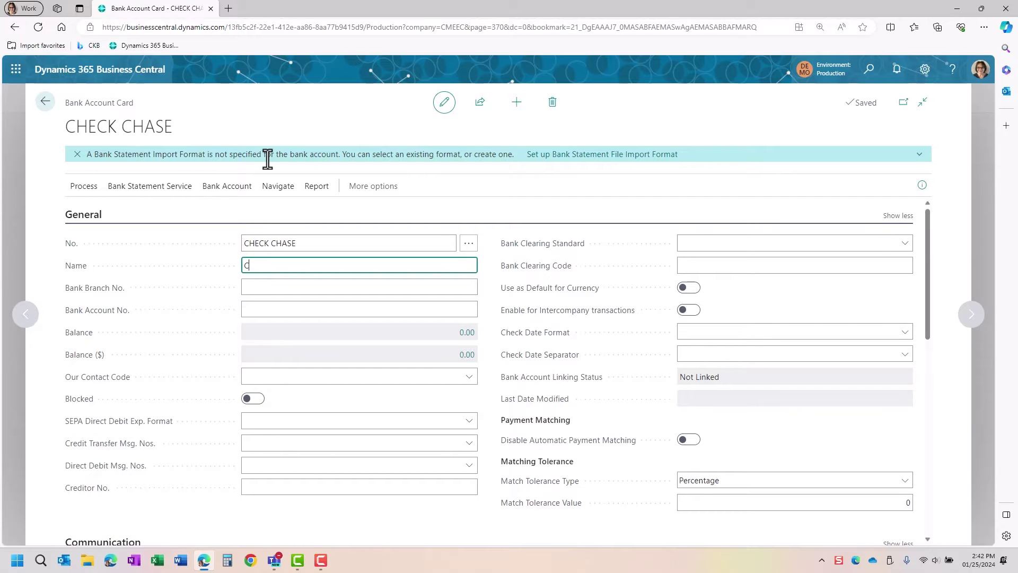
text(hecking)
text( a)
text(Chase)
key(Tab)
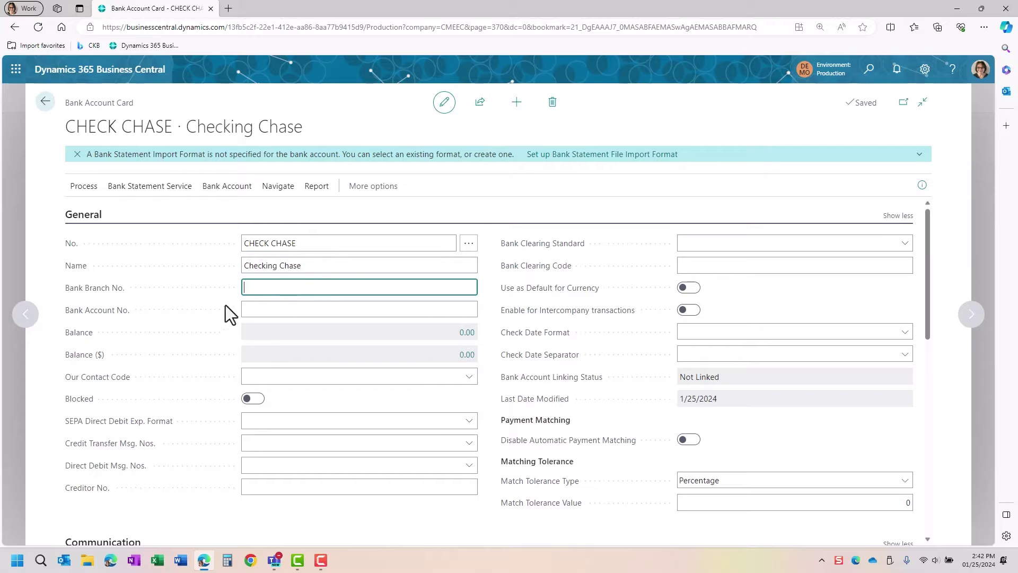
click(287, 311)
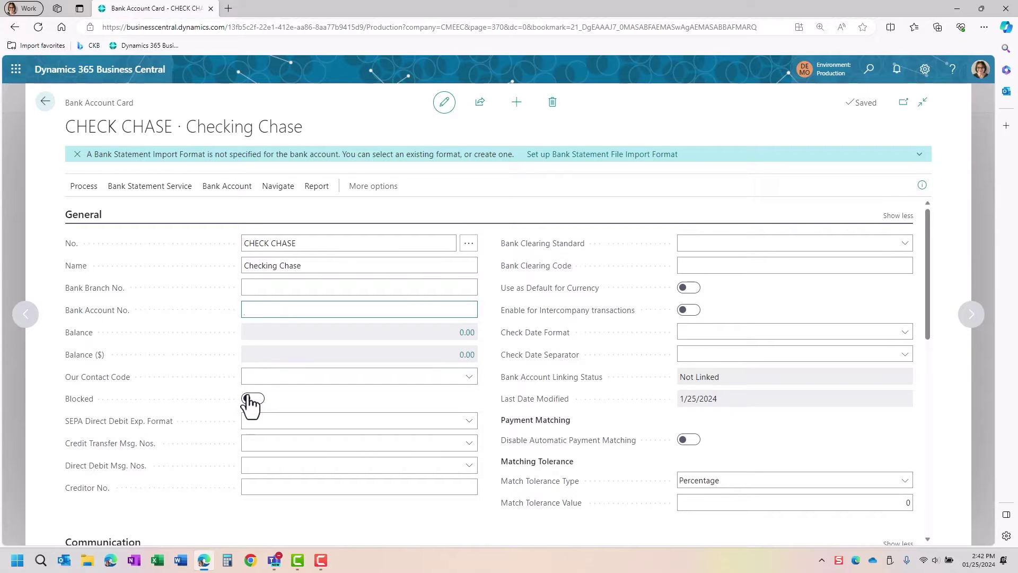
mouse_move(594, 297)
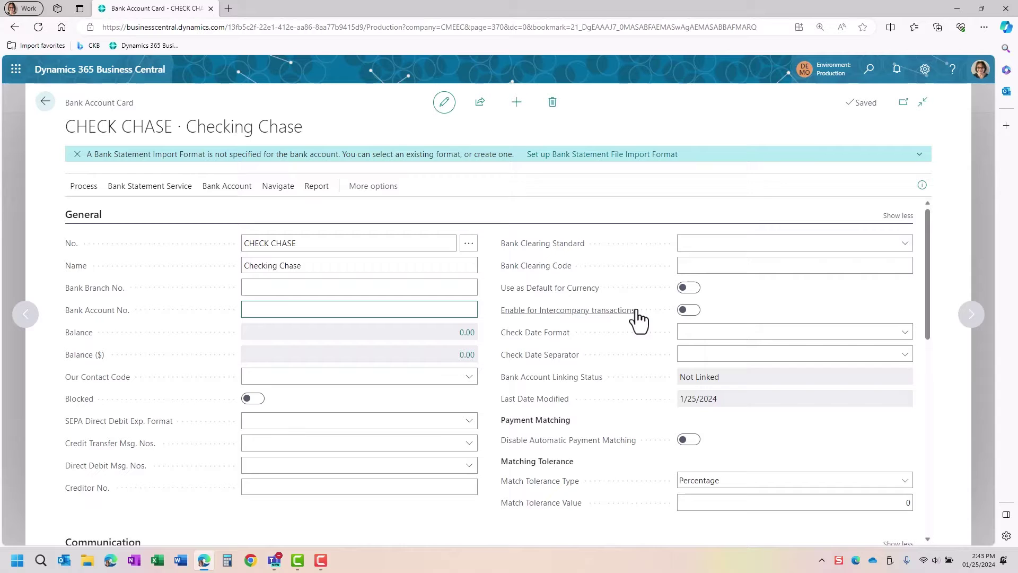
mouse_move(636, 314)
scroll(664, 406, down, 3)
mouse_move(526, 321)
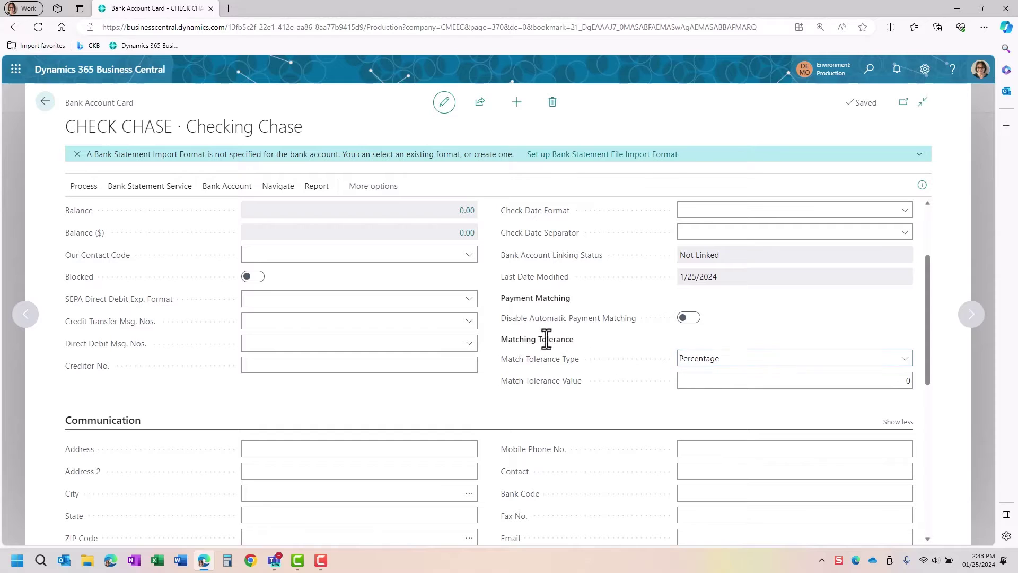
click(705, 358)
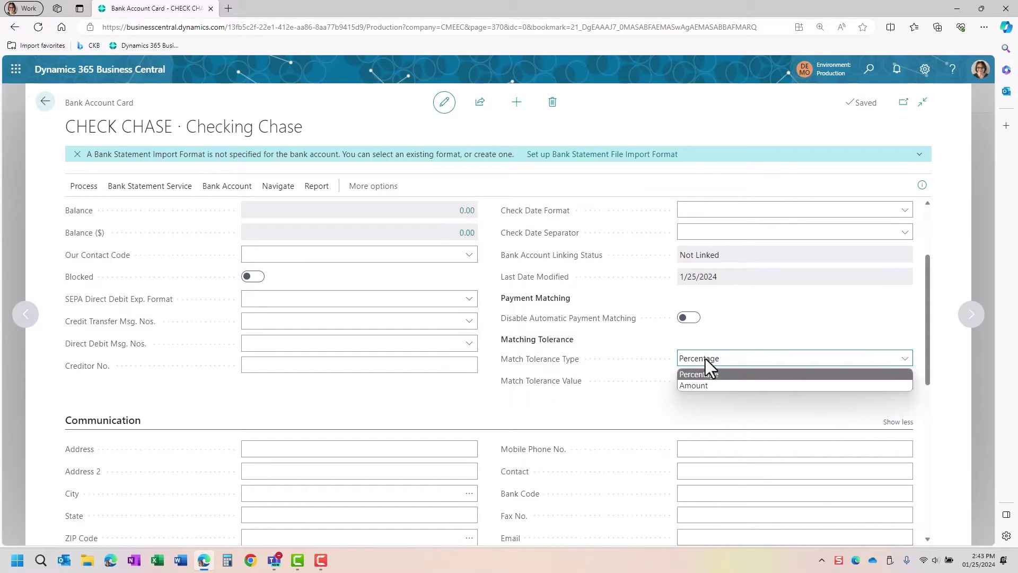
key(Tab)
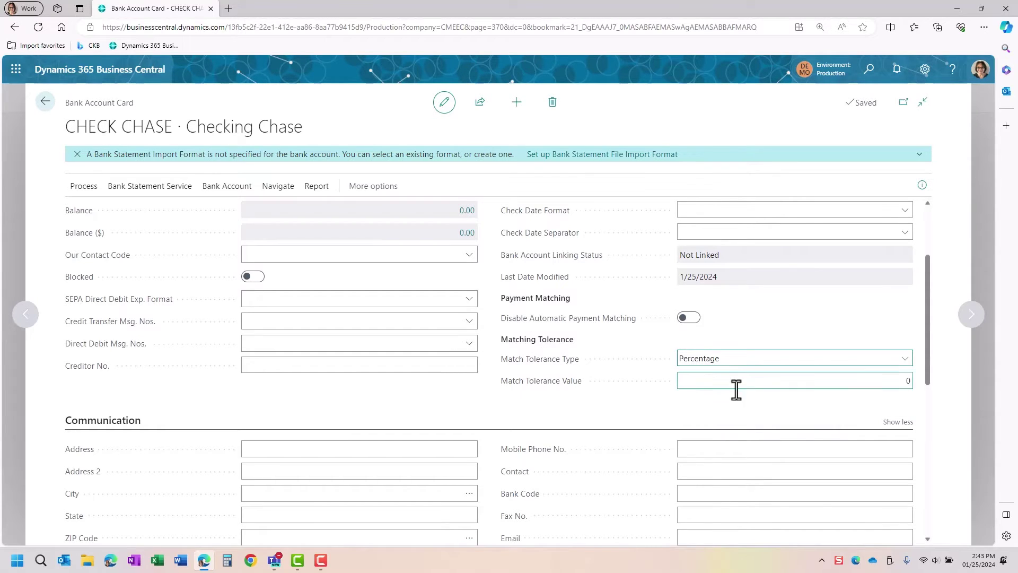
scroll(753, 389, down, 2)
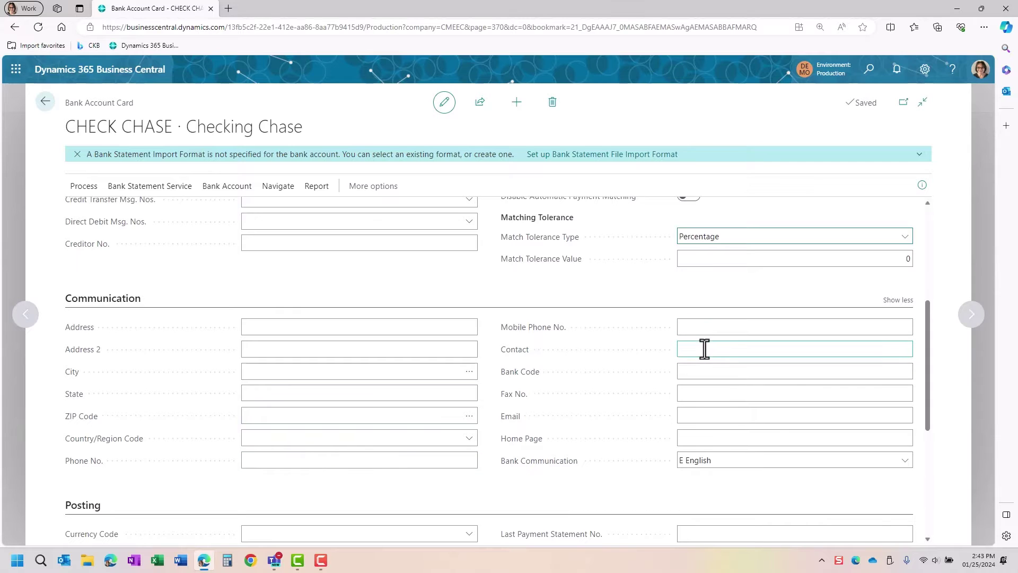
Step: Enter Last Check No. 1100, Last Remittance Advice No. RA100 and Last Statement No. 1
click(123, 303)
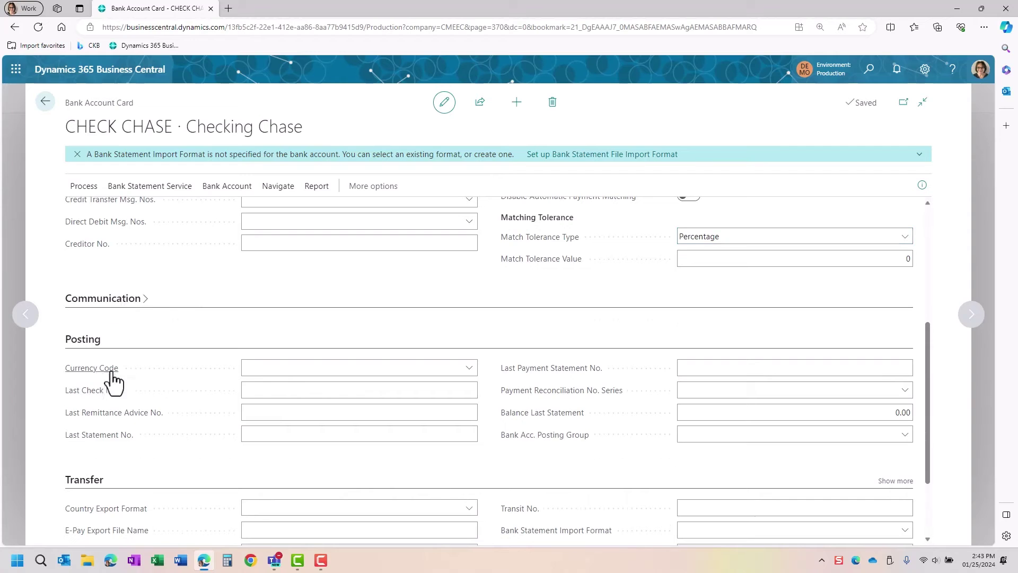
click(311, 388)
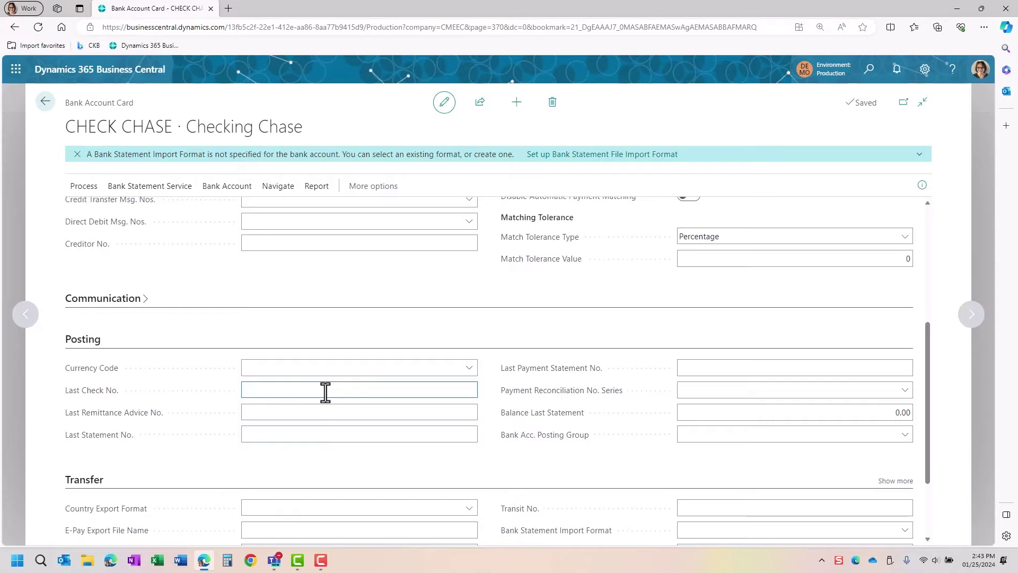
text(1100)
key(Tab)
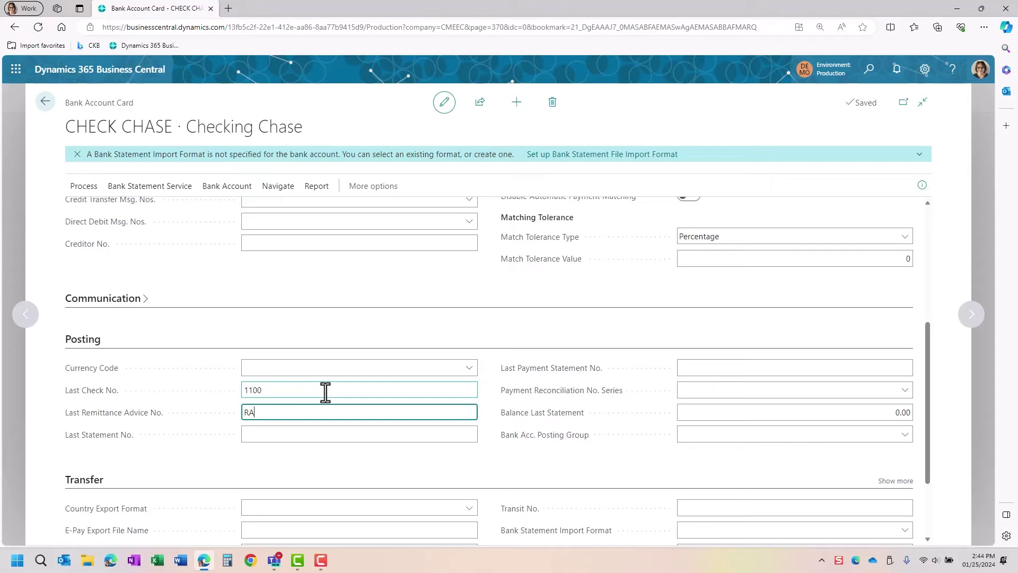
key(Tab)
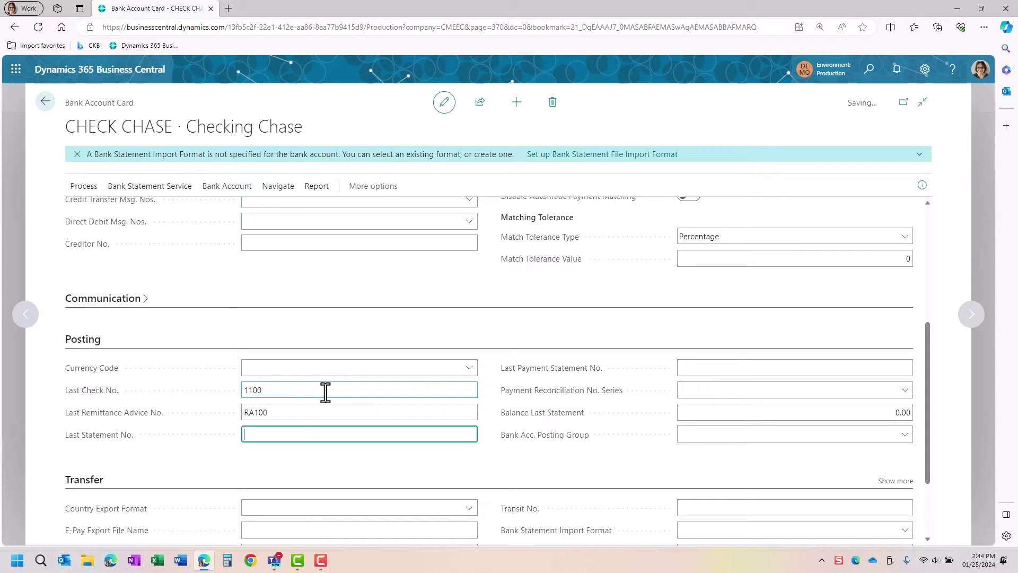
key(Tab)
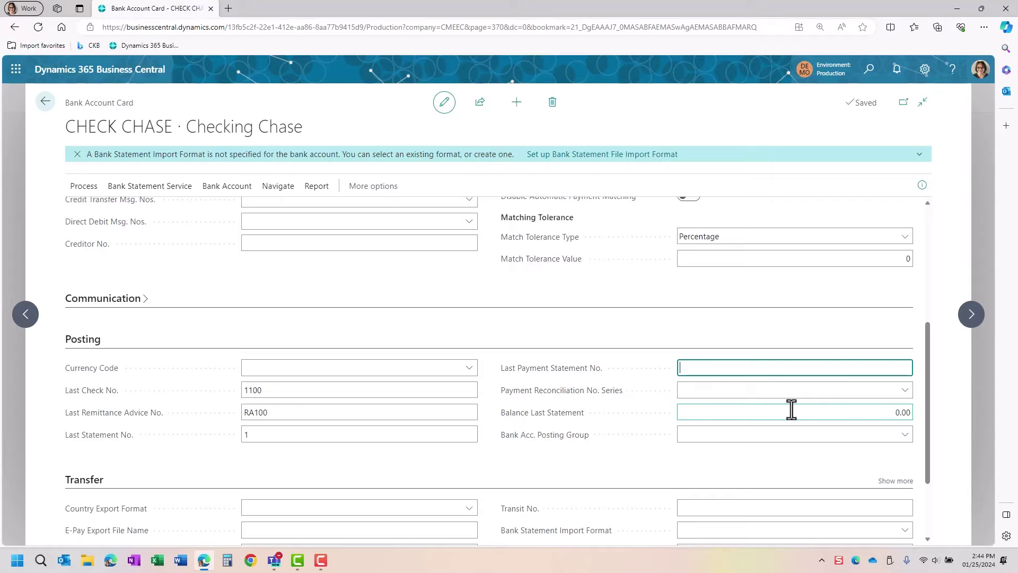
click(799, 434)
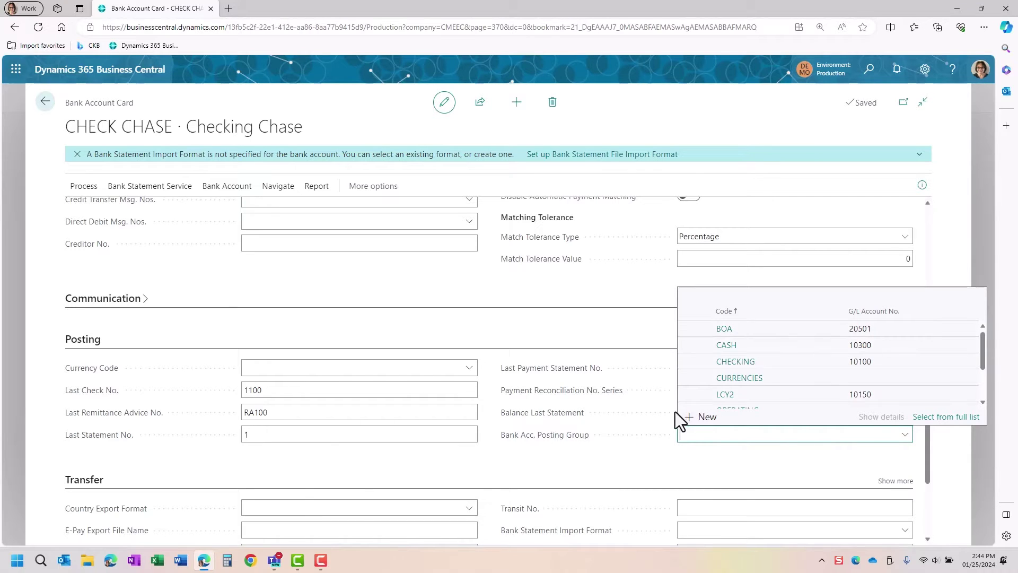
Step: Add posting group CHASE CHECKING with G/L Account No. 10250 and select it for CHECK CHASE
click(708, 416)
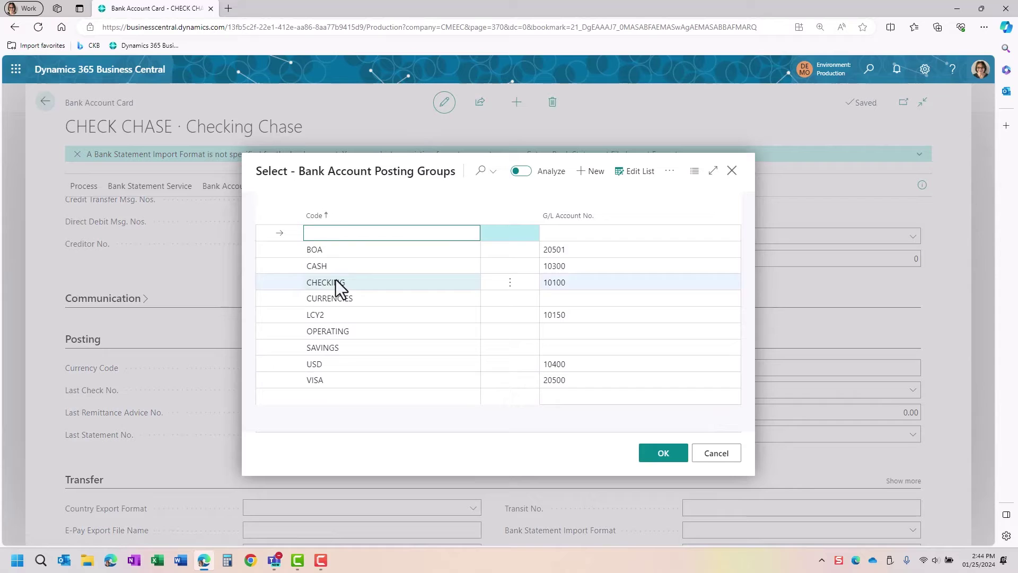
text(C)
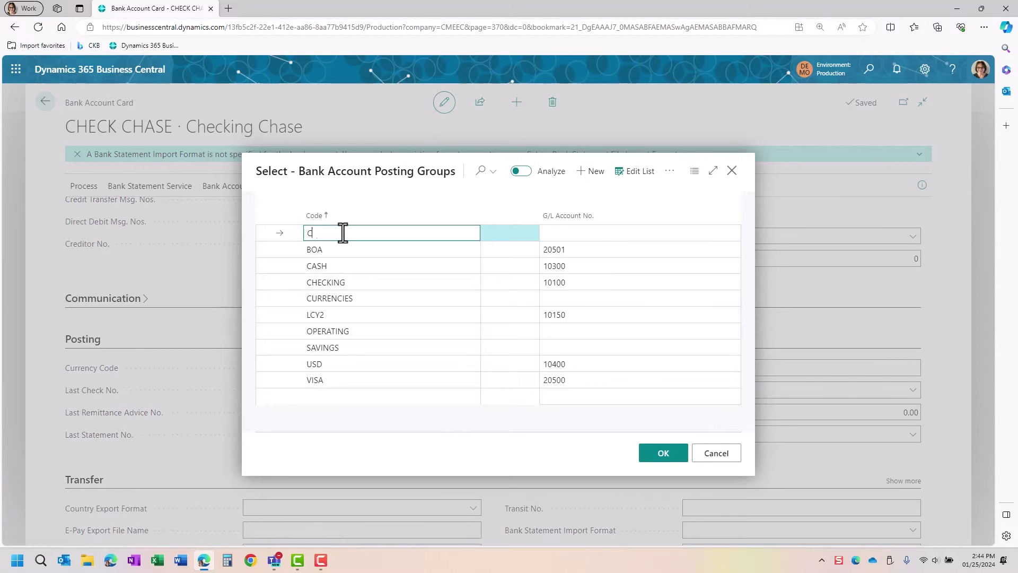
text(heae Checking)
key(Tab)
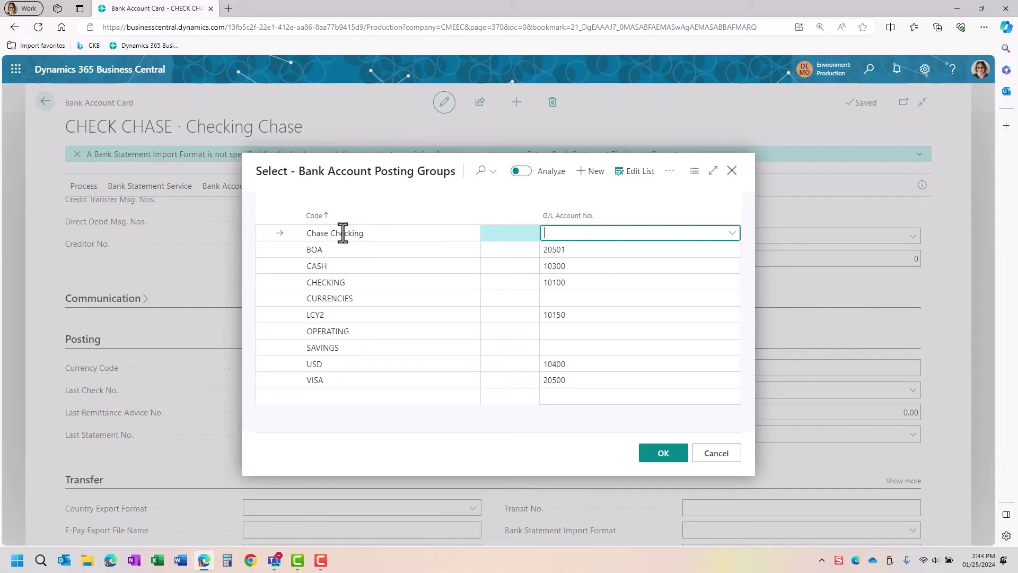
text(10250)
key(Tab)
key(Up)
key(Tab)
click(660, 456)
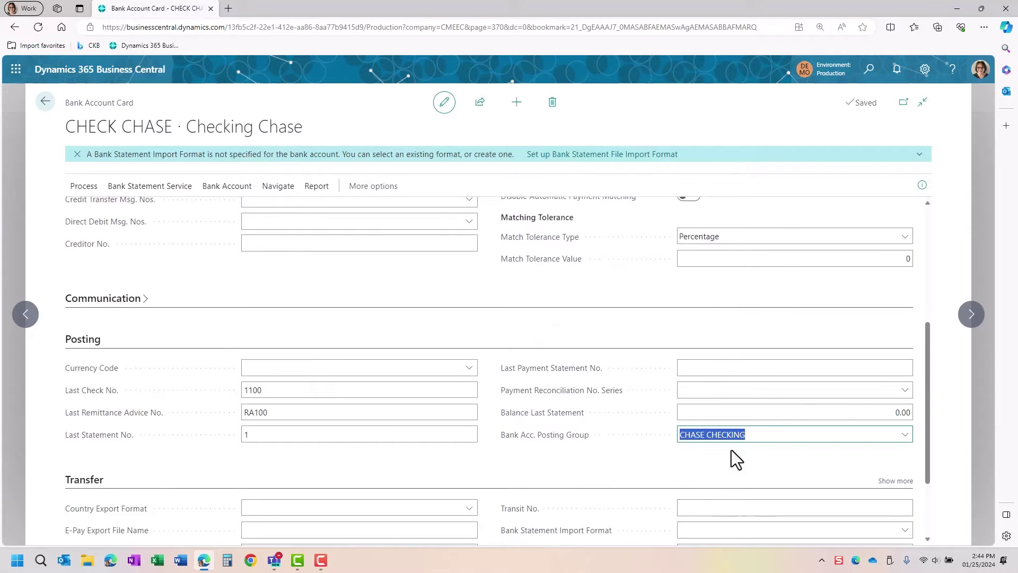
scroll(736, 430, down, 2)
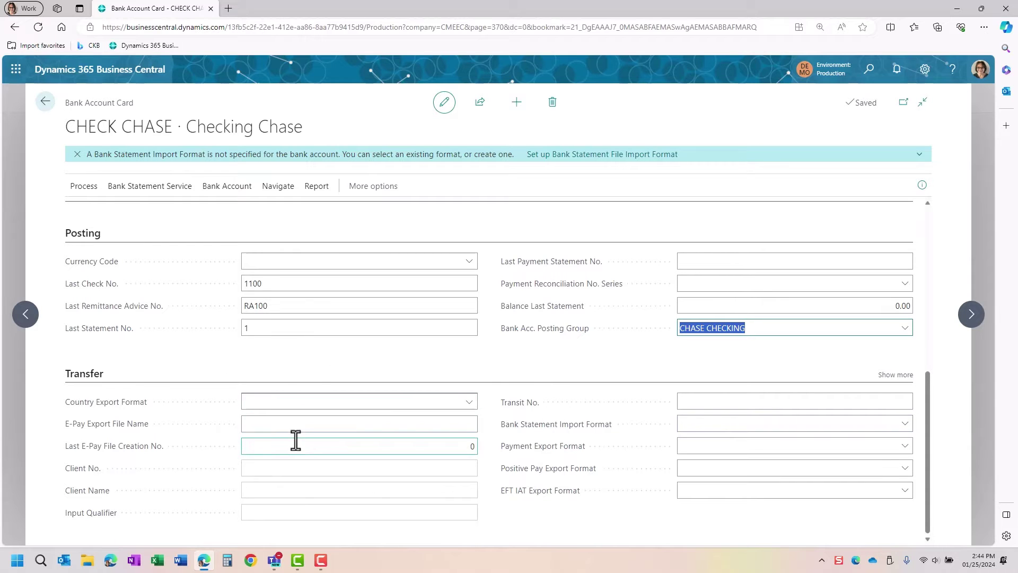
Step: Open the CHECKING · BOA Checking card and scroll to its Posting and Transfer settings
click(42, 101)
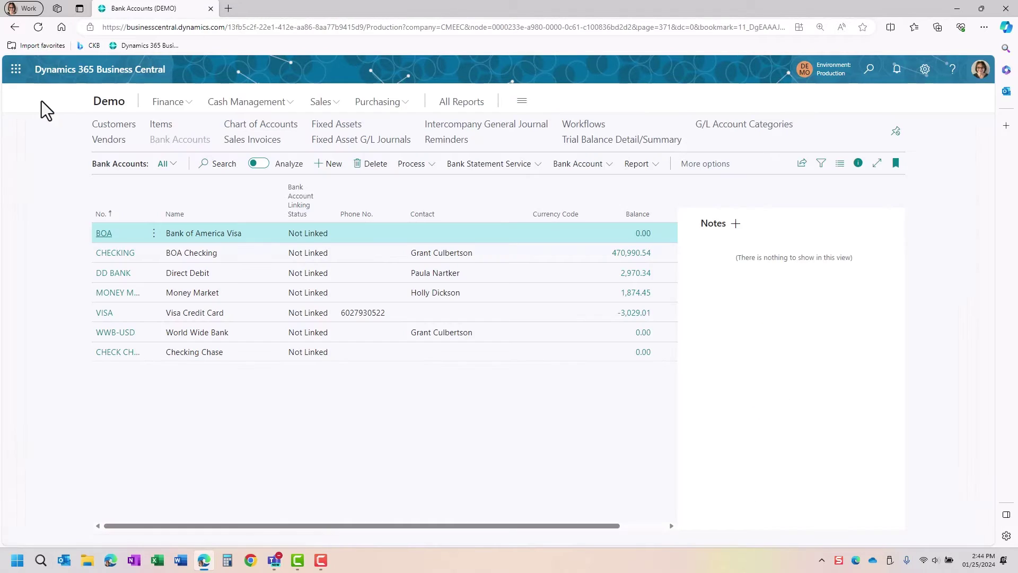
click(113, 261)
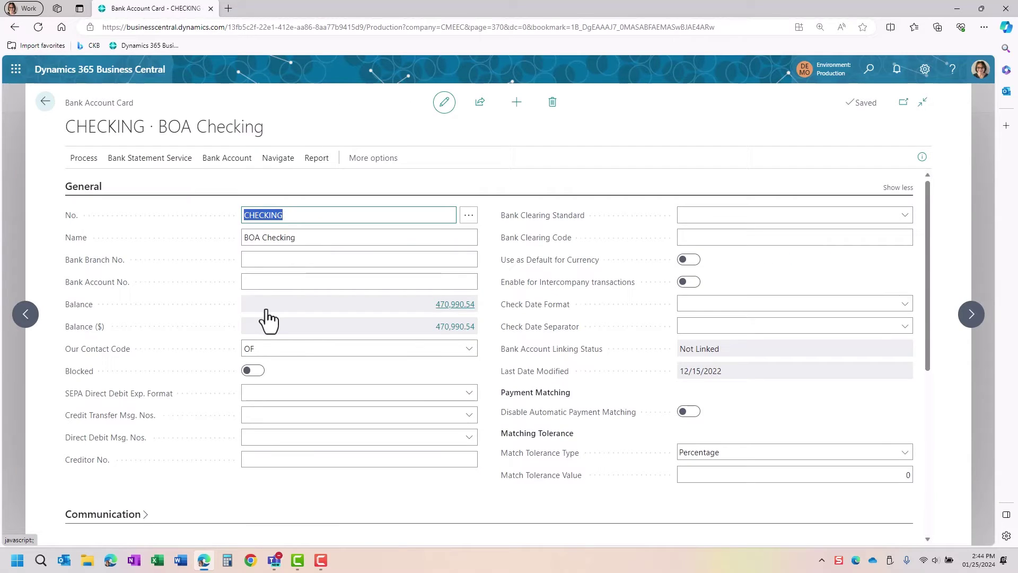
scroll(265, 321, down, 4)
scroll(256, 317, down, 2)
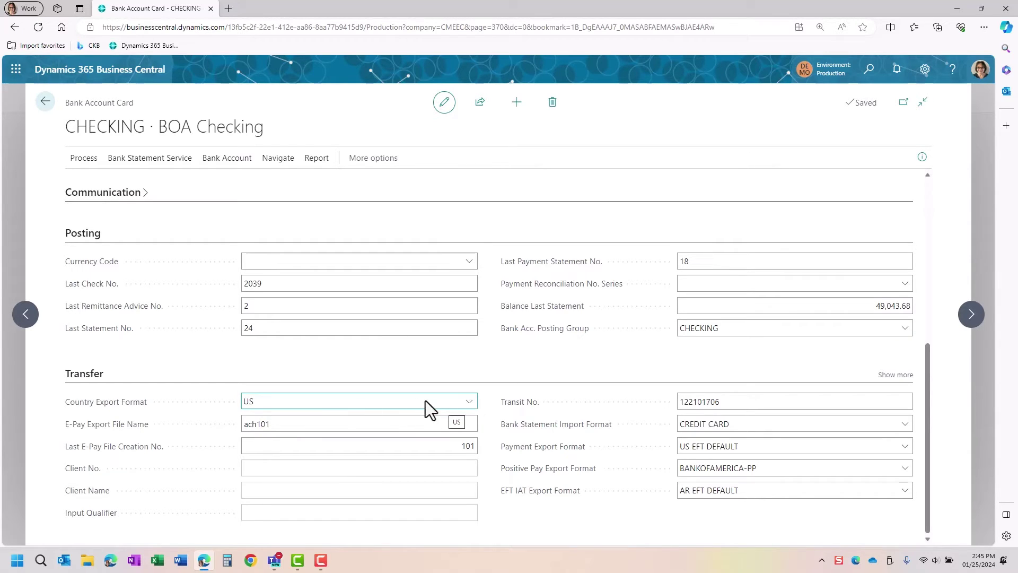
click(467, 405)
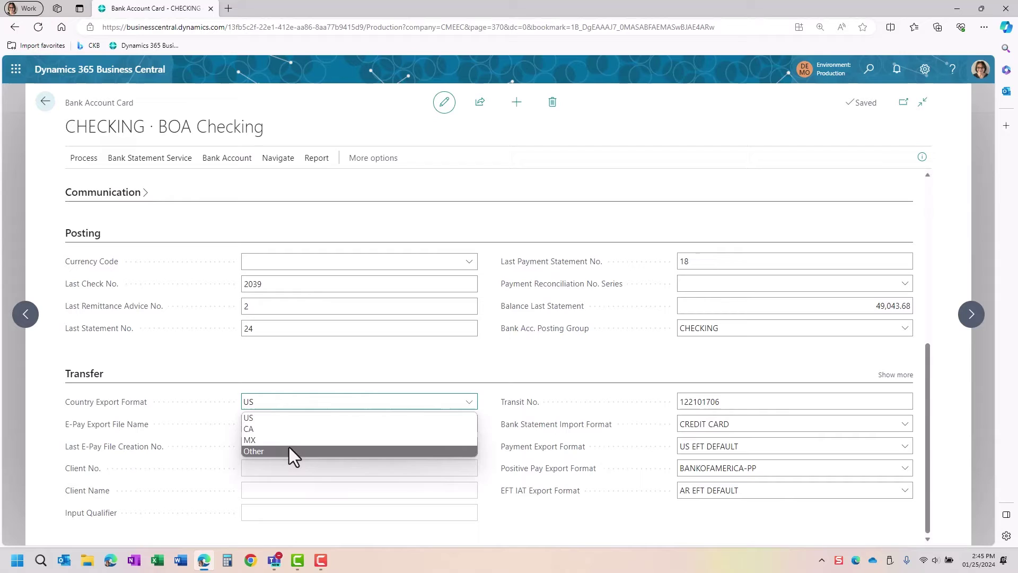
click(286, 402)
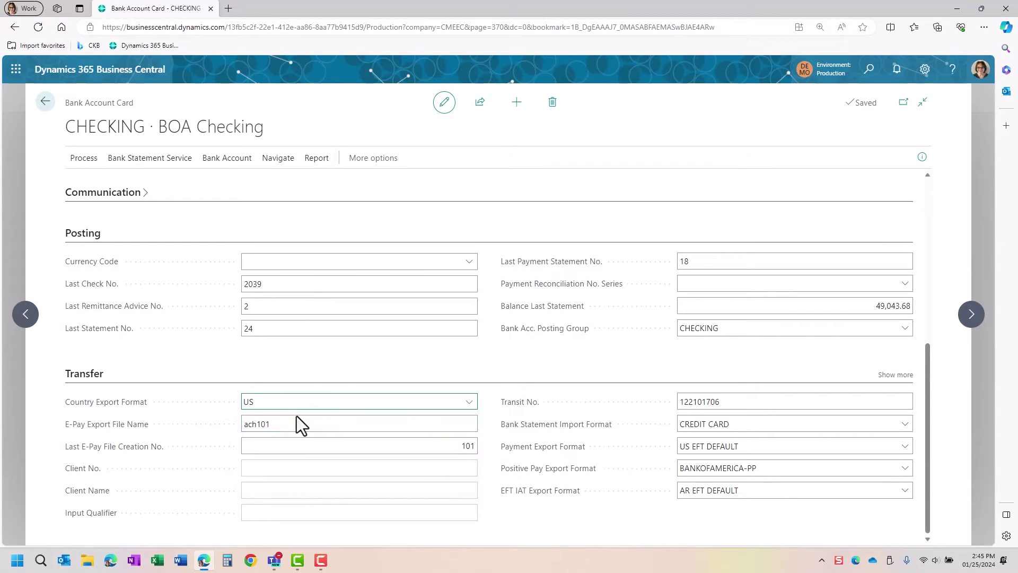
click(295, 417)
click(299, 425)
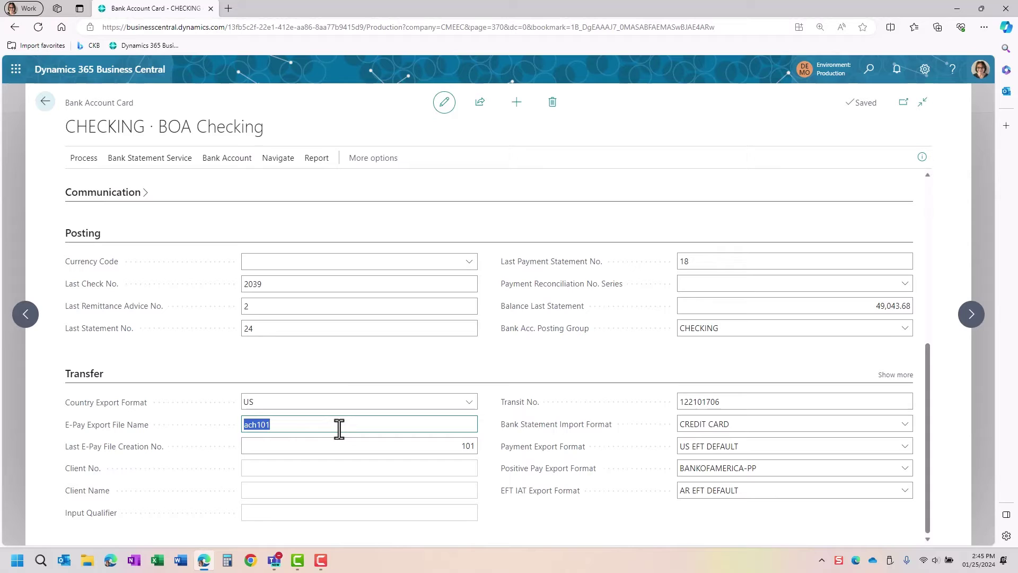
click(445, 442)
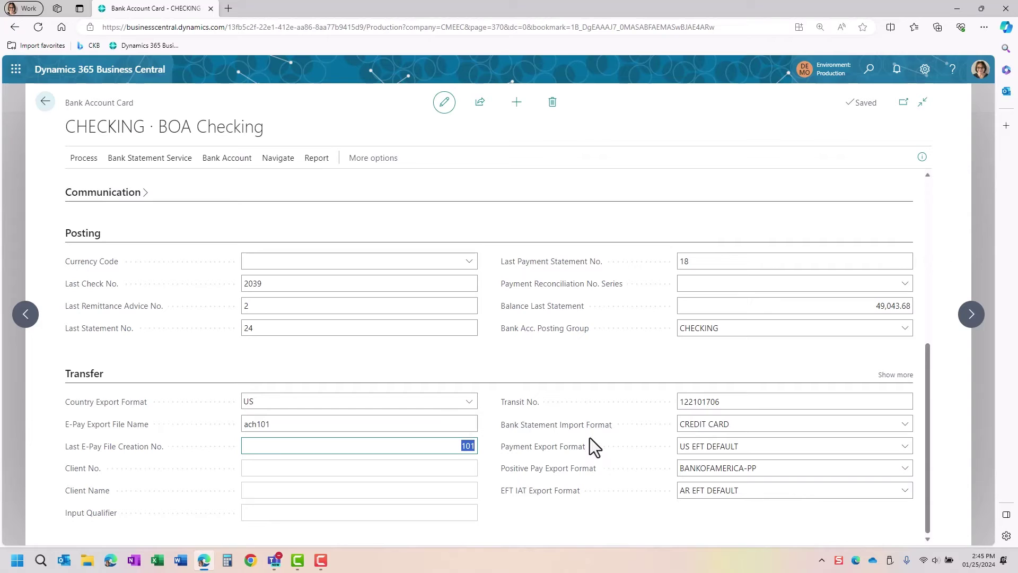
click(750, 425)
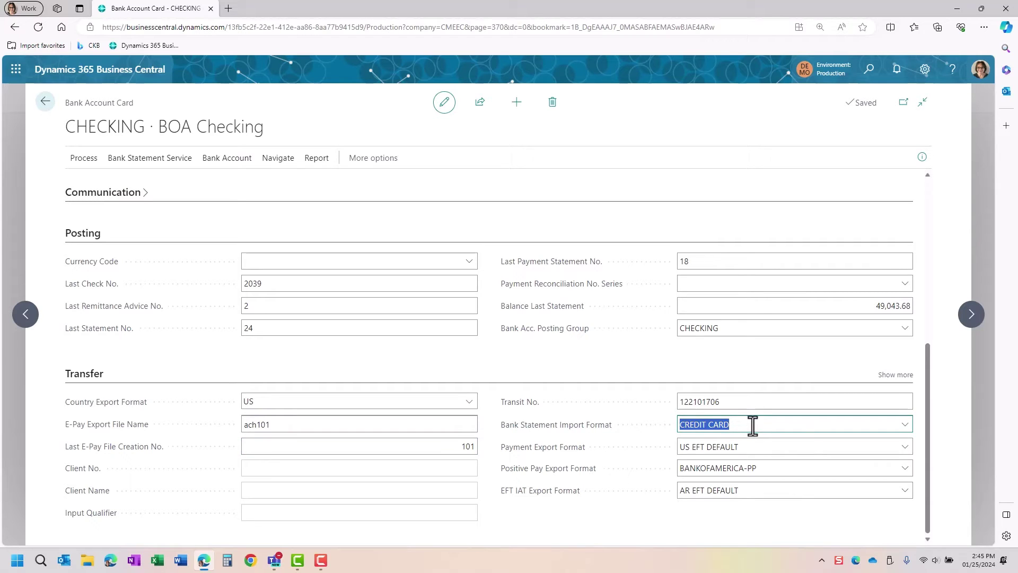
click(903, 426)
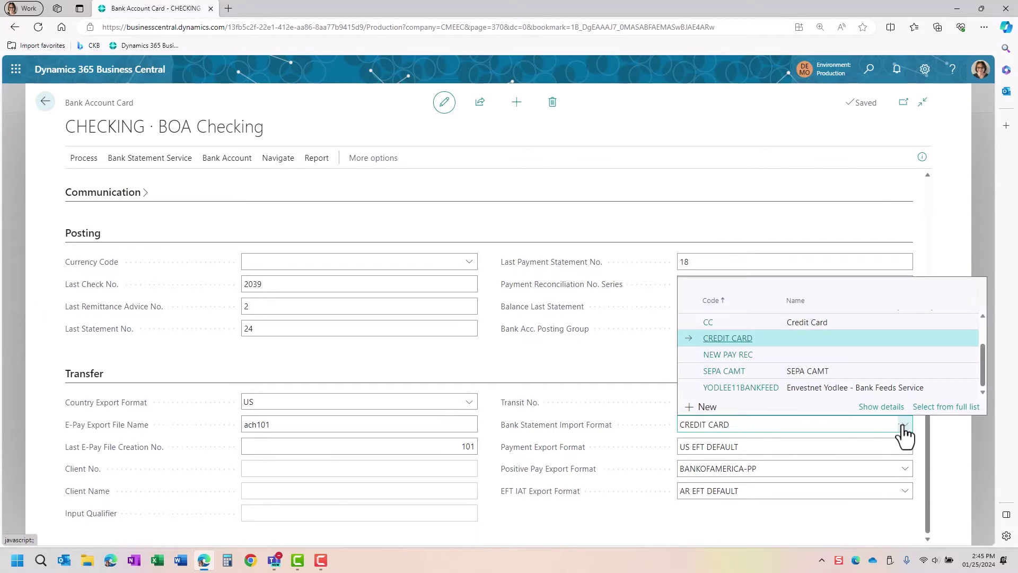
click(913, 408)
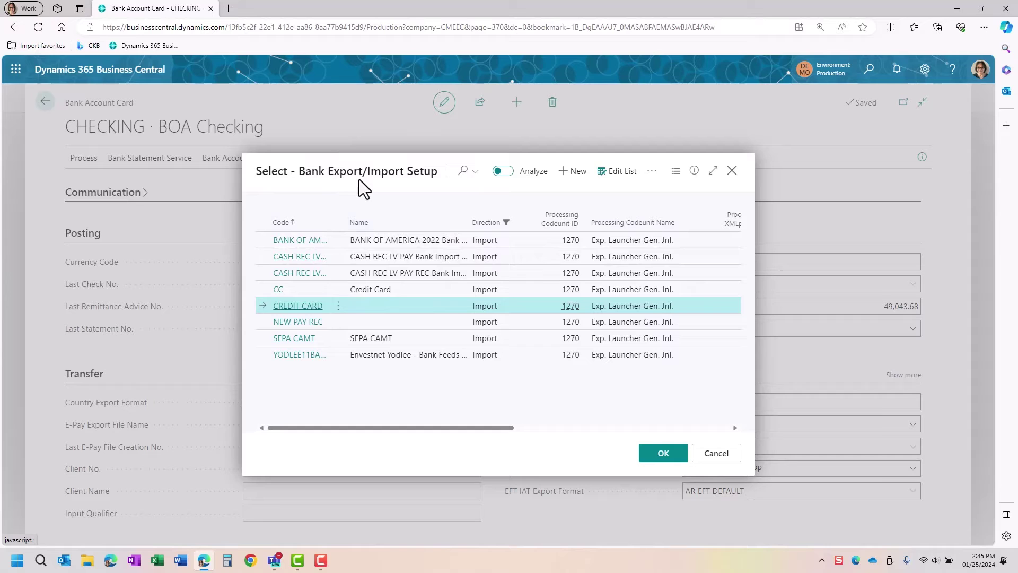
click(732, 171)
click(713, 446)
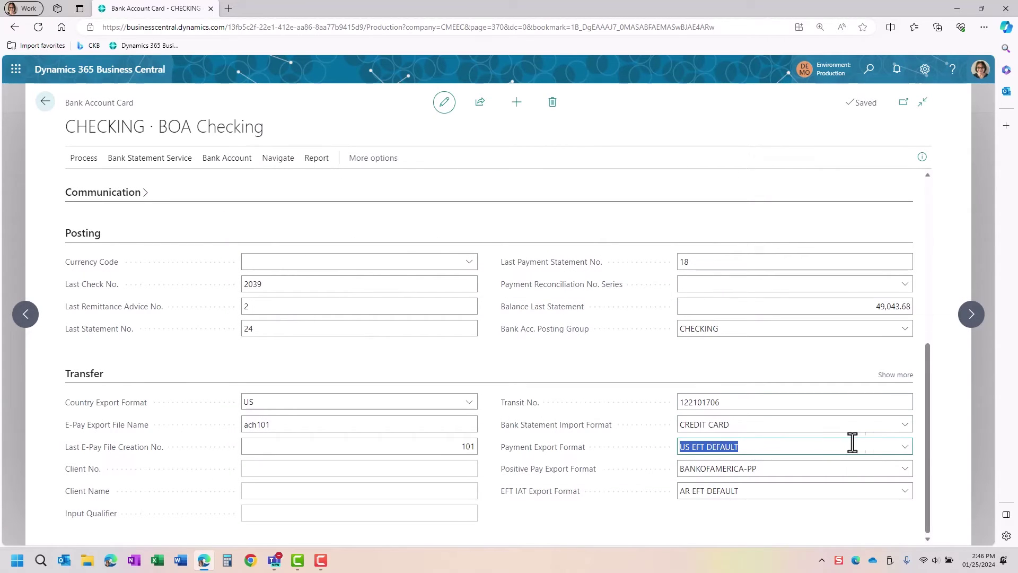
click(906, 448)
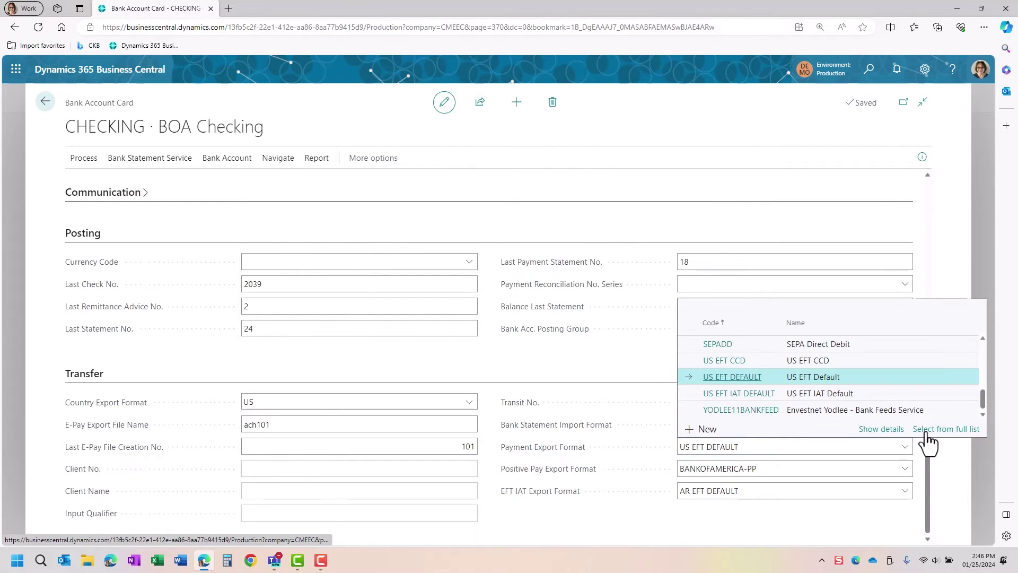
click(928, 429)
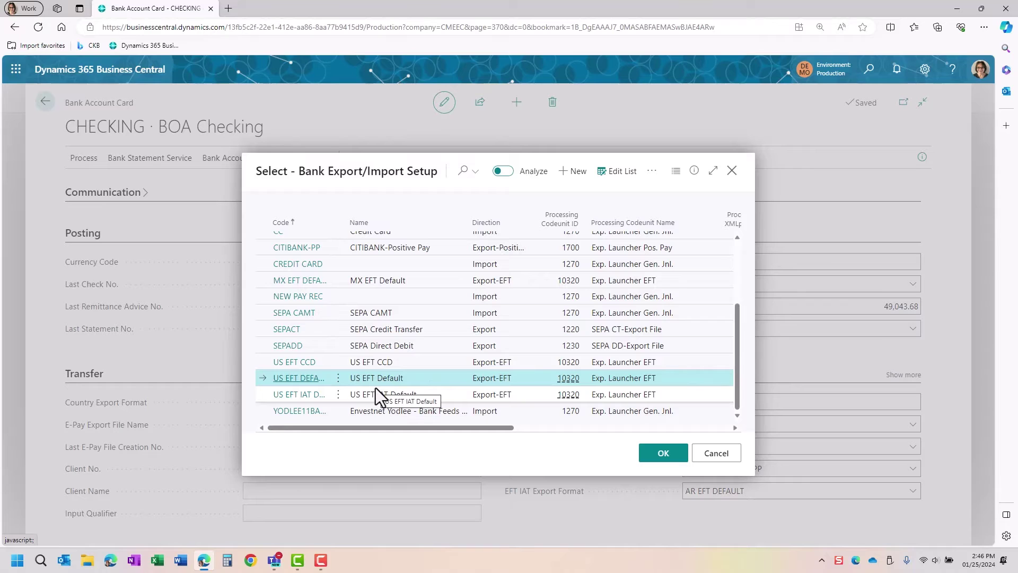
click(718, 454)
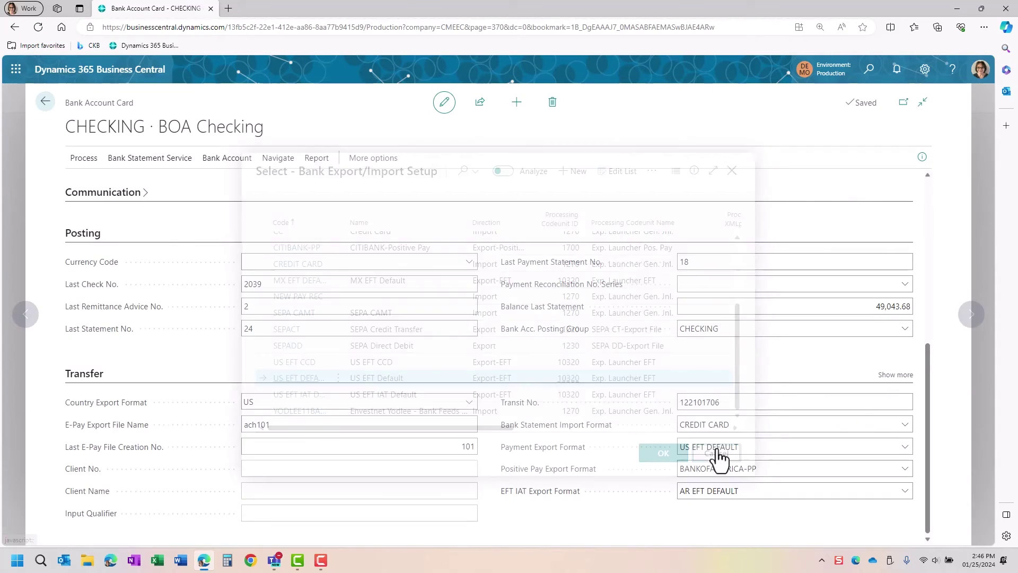
click(690, 466)
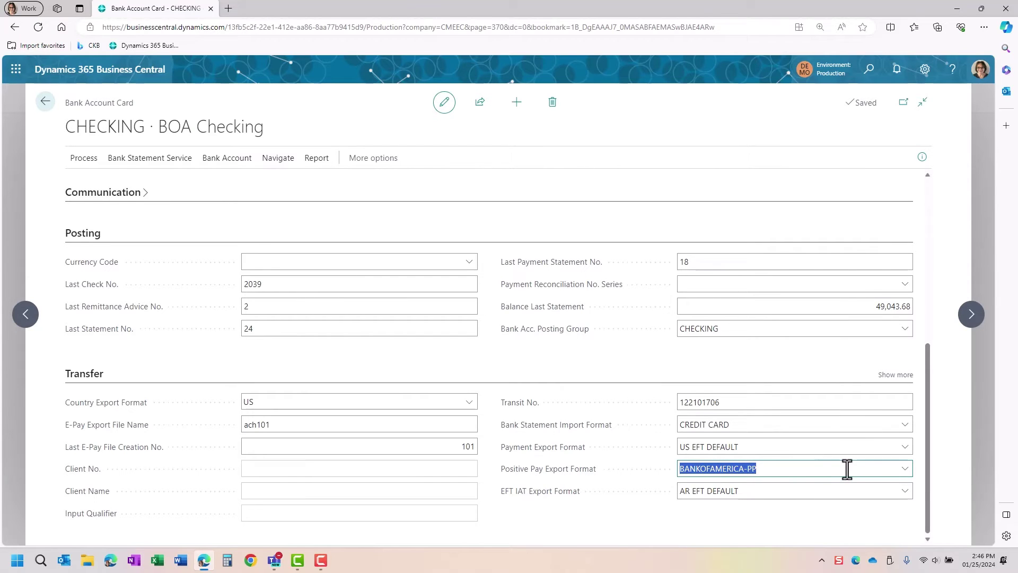
click(905, 469)
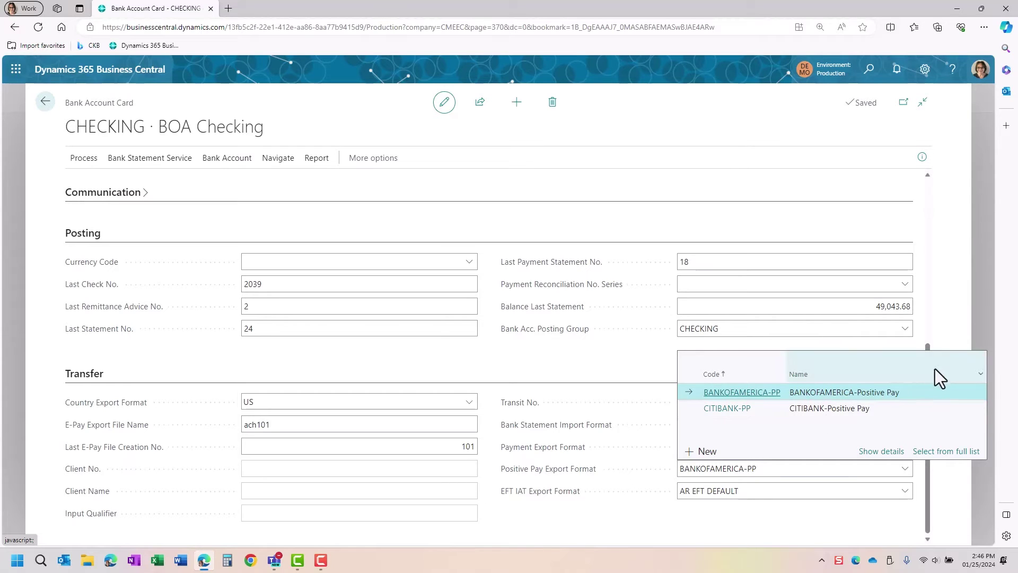
click(838, 496)
mouse_move(513, 501)
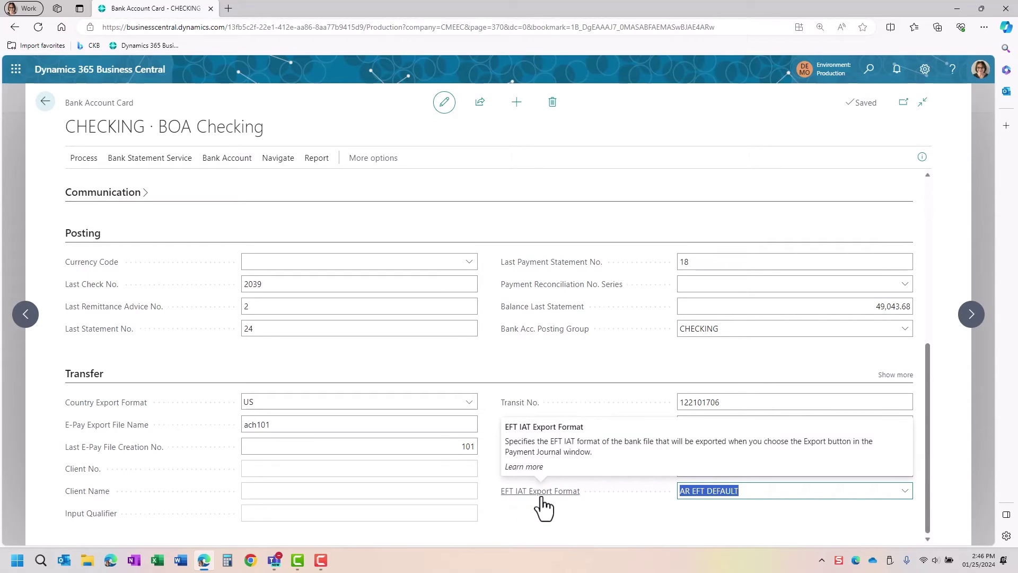
click(785, 491)
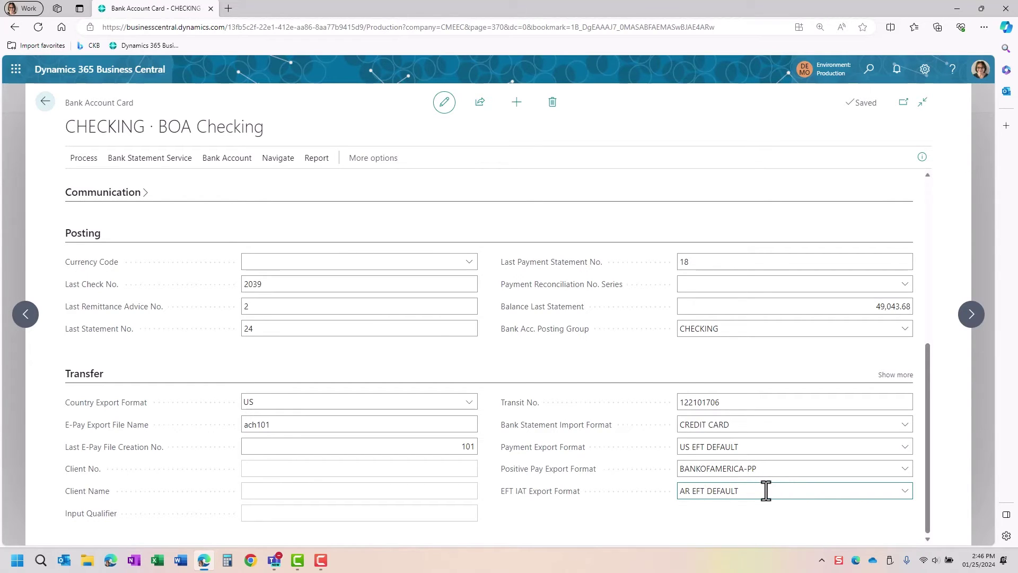
click(890, 376)
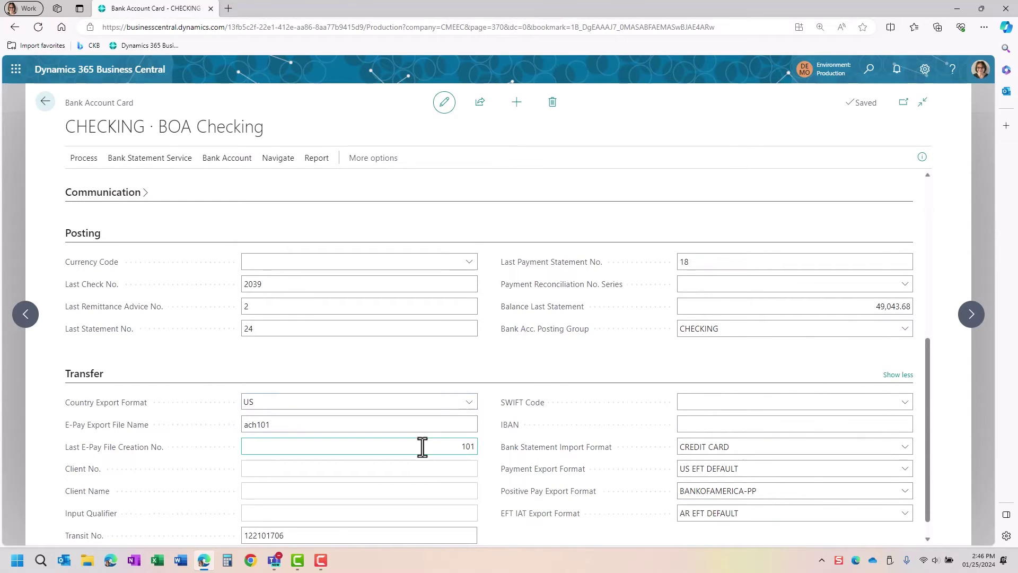
scroll(421, 448, down, 1)
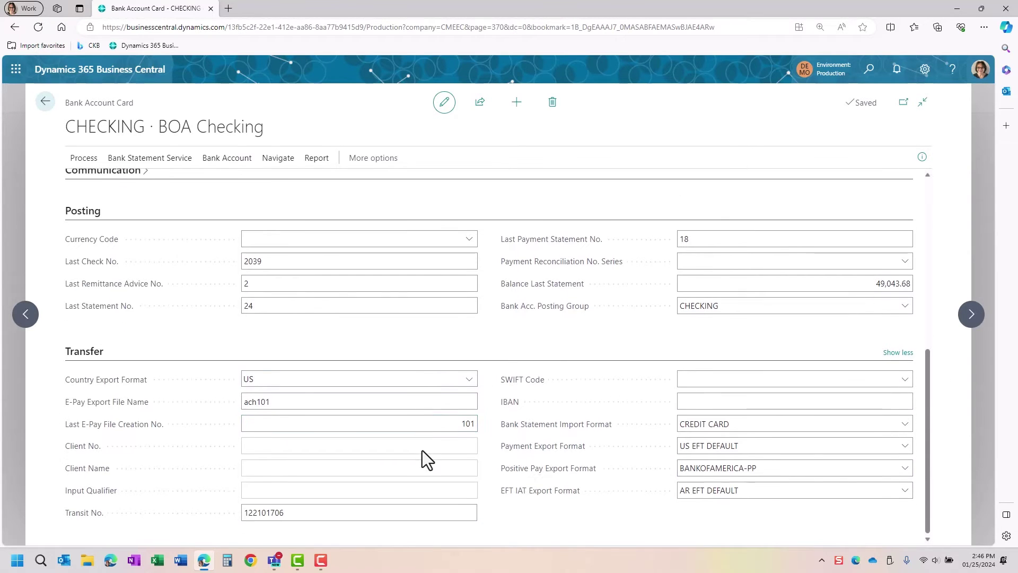
click(904, 353)
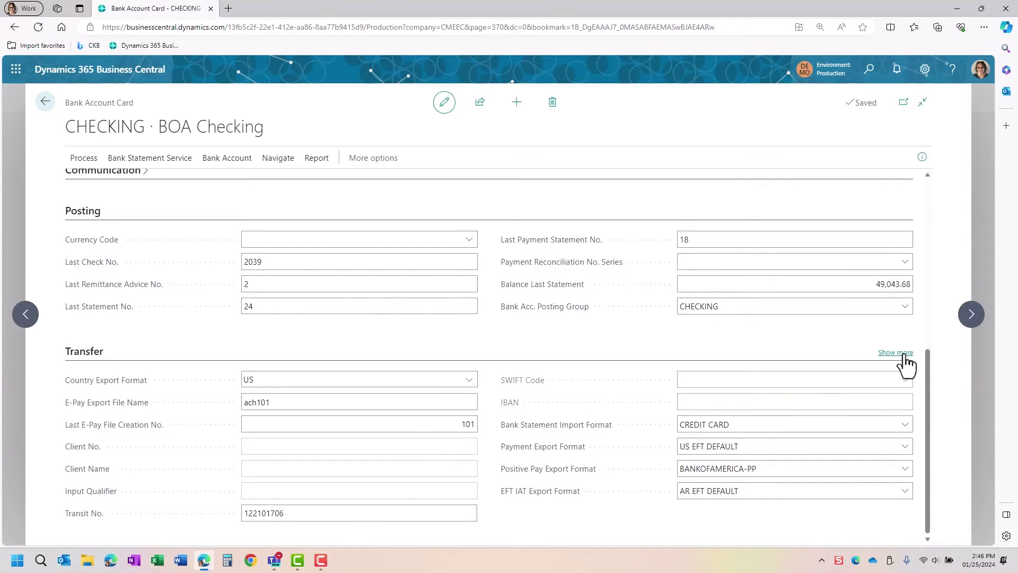
Step: Run Positive Pay Export for CHECKING with Bank Payment Type cleared, exporting all checks
click(85, 158)
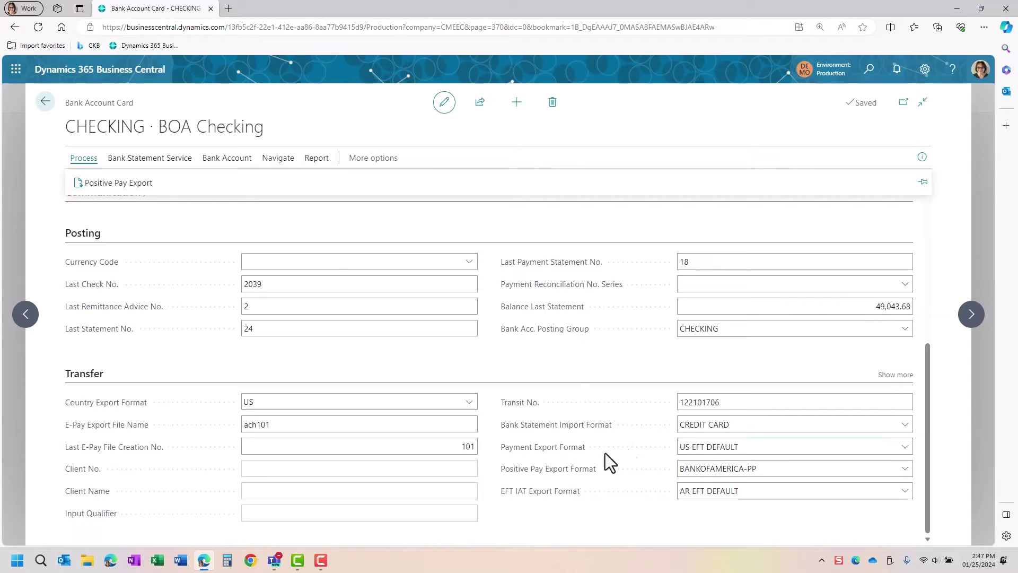
mouse_move(589, 475)
click(127, 184)
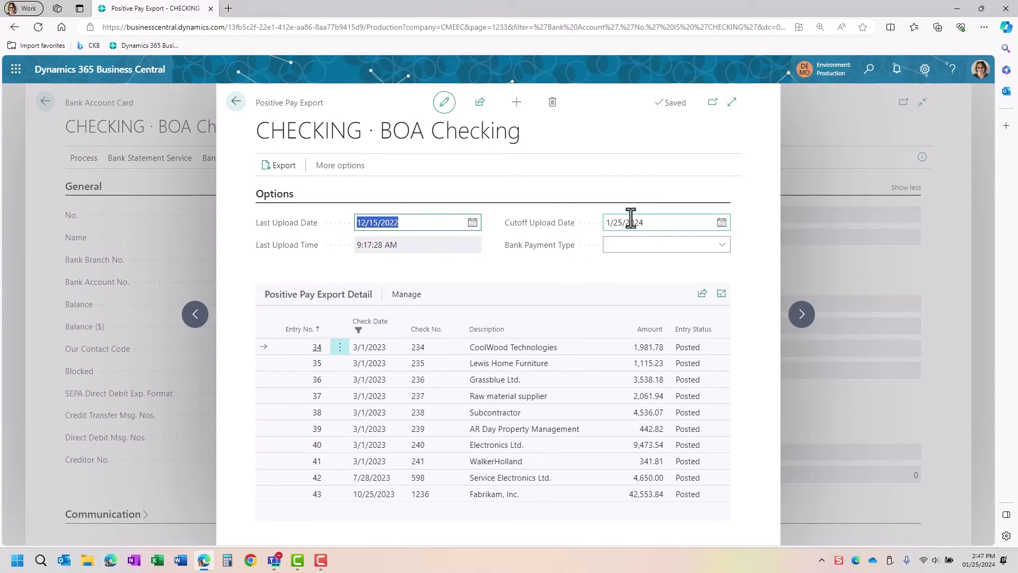
click(619, 247)
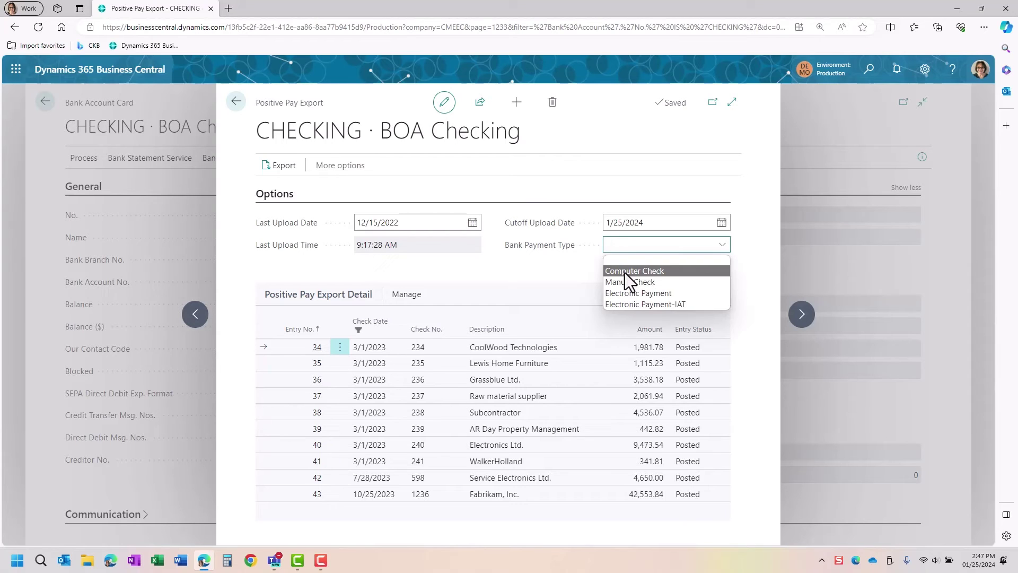
click(625, 273)
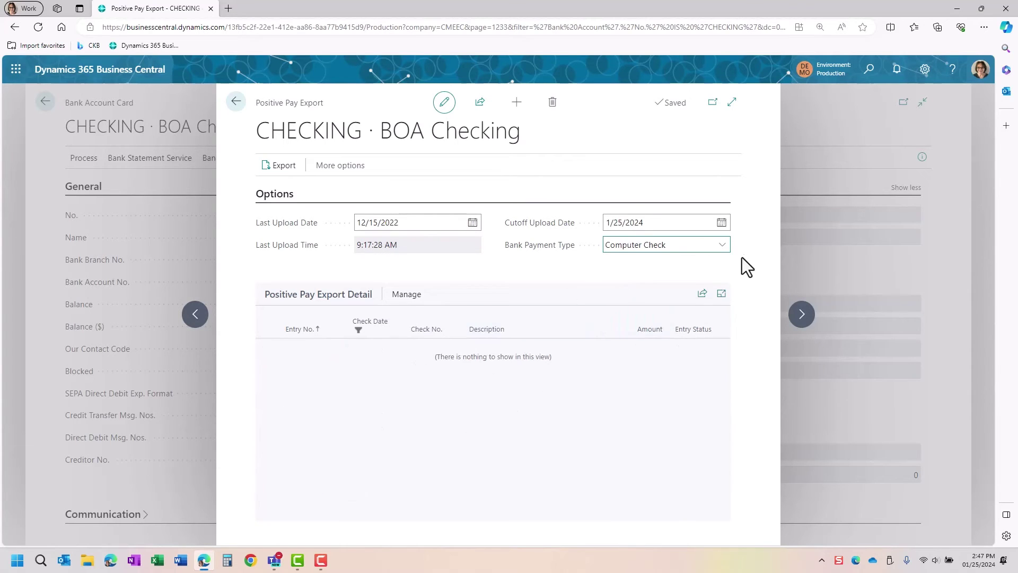
click(727, 245)
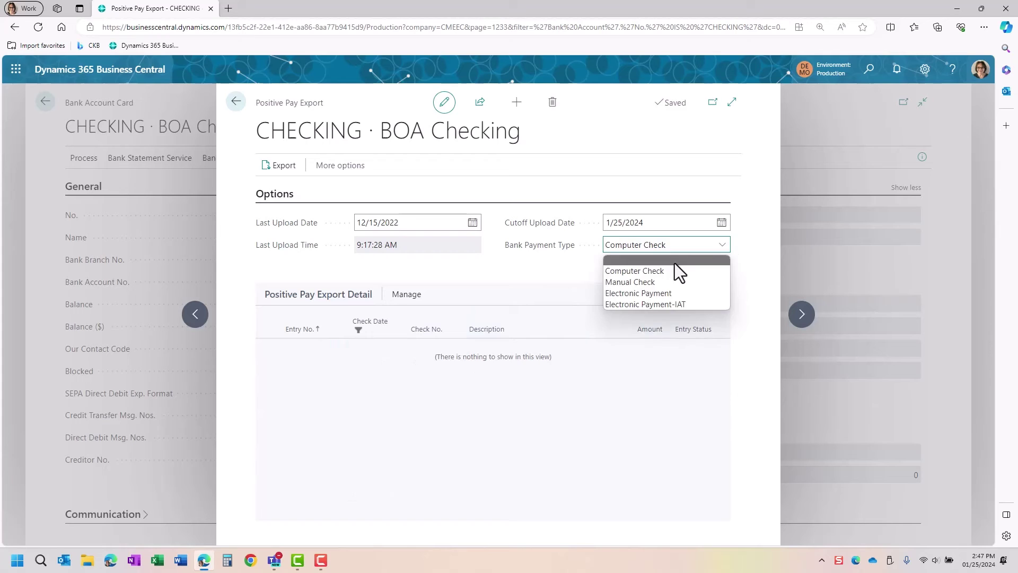
click(675, 262)
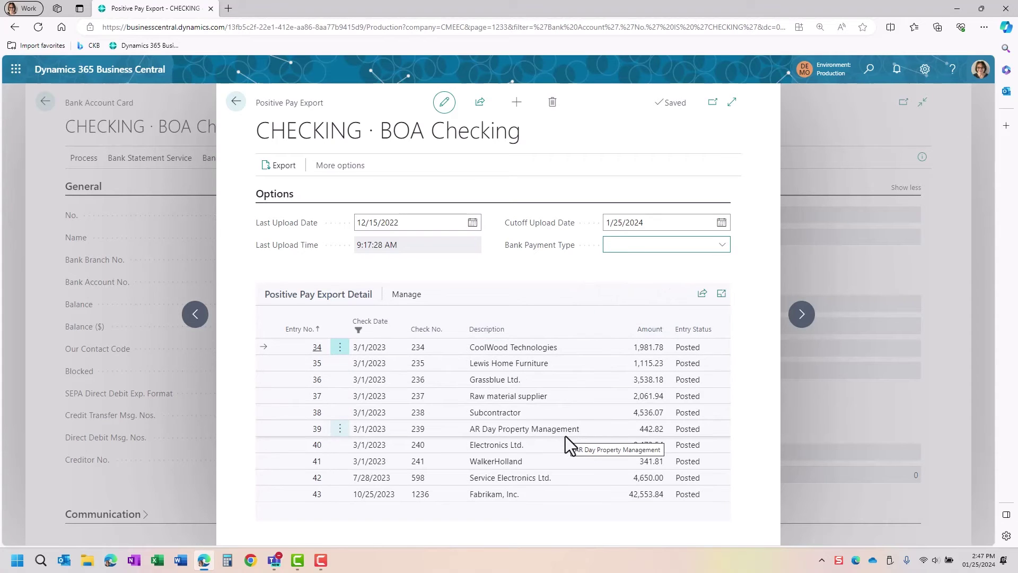
click(281, 167)
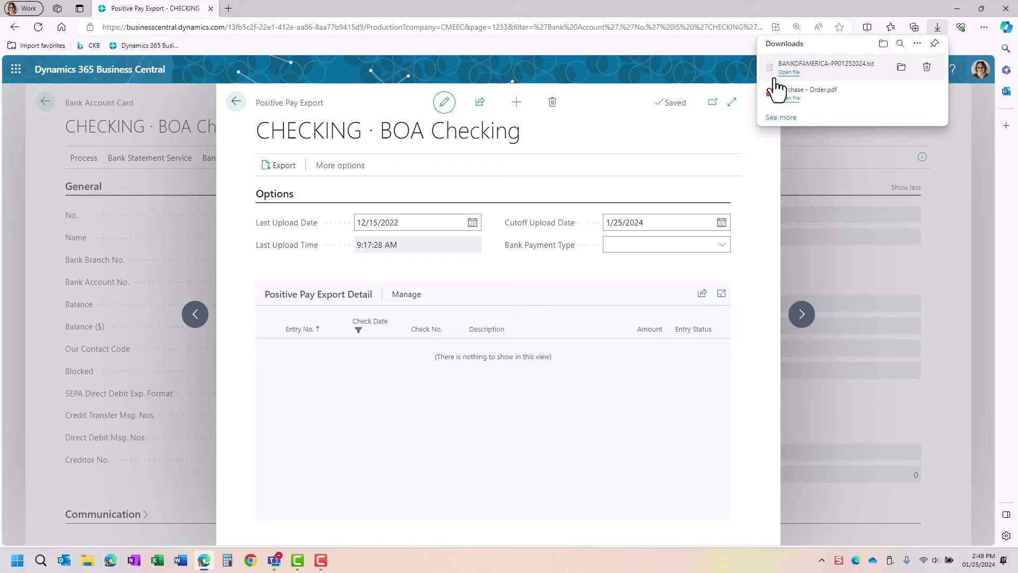
Step: Start Link to Online Bank Account, enabling bank feeds and accepting the Envestnet Yodlee terms
click(233, 102)
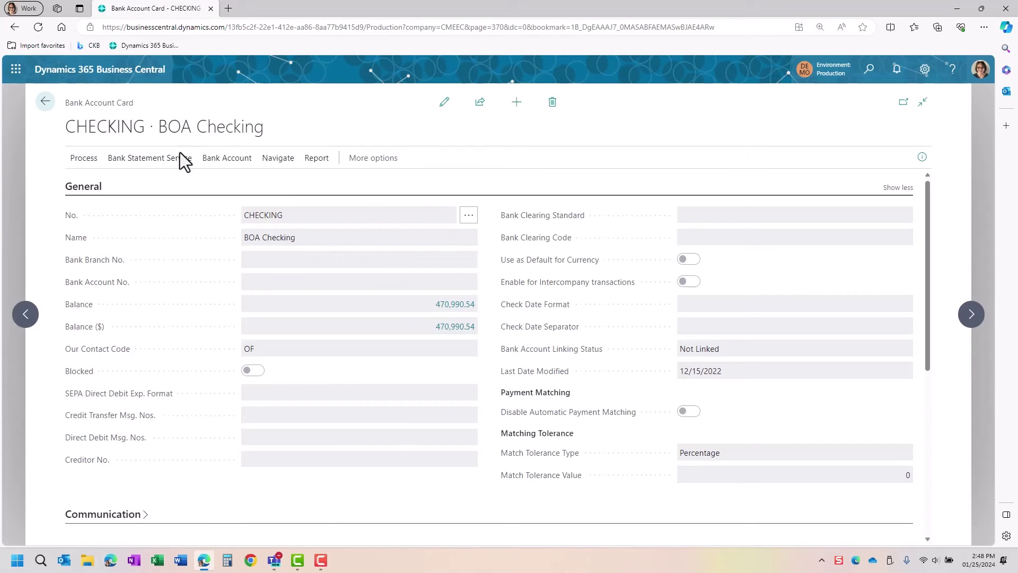
click(141, 162)
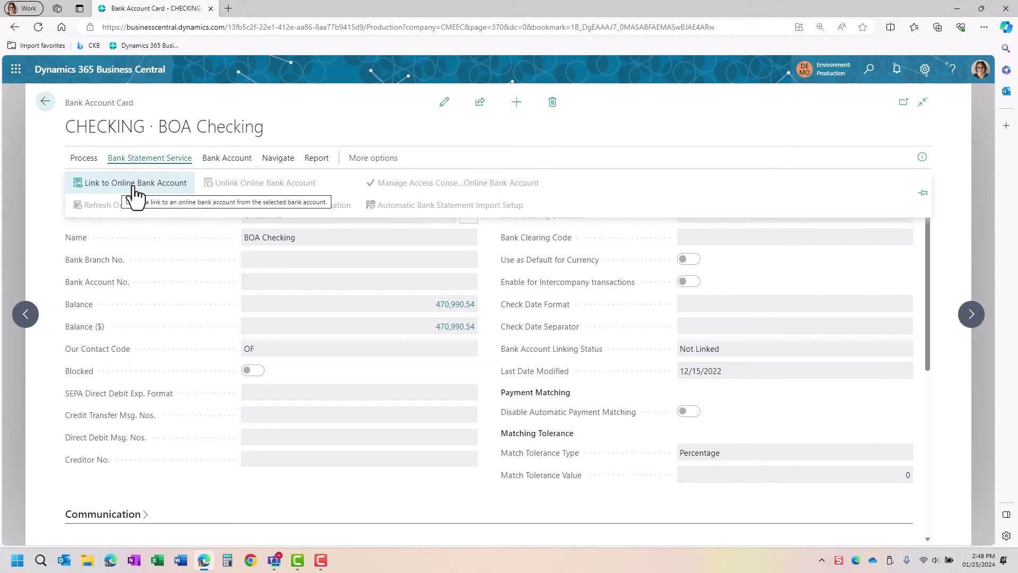
click(134, 187)
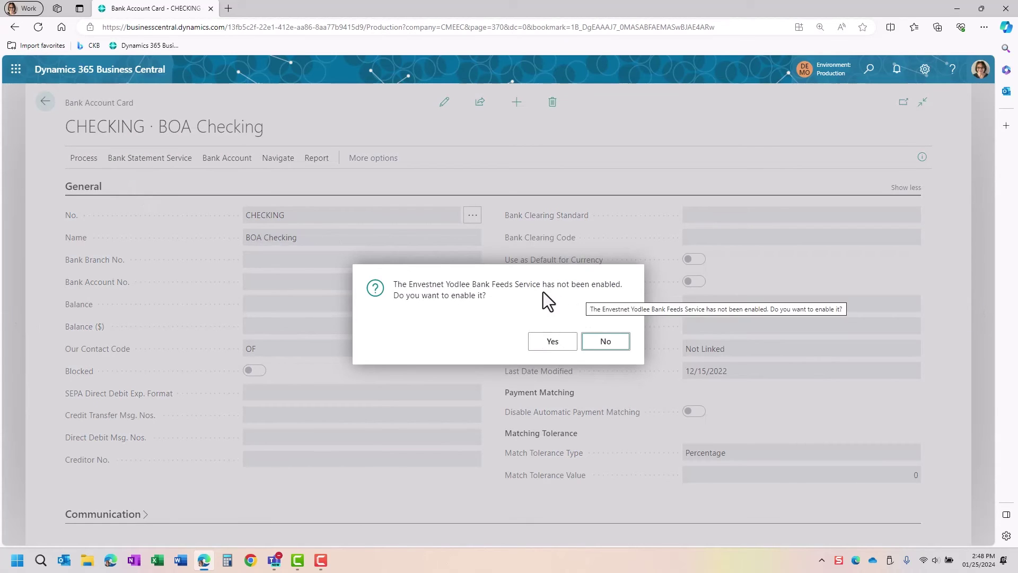
click(553, 344)
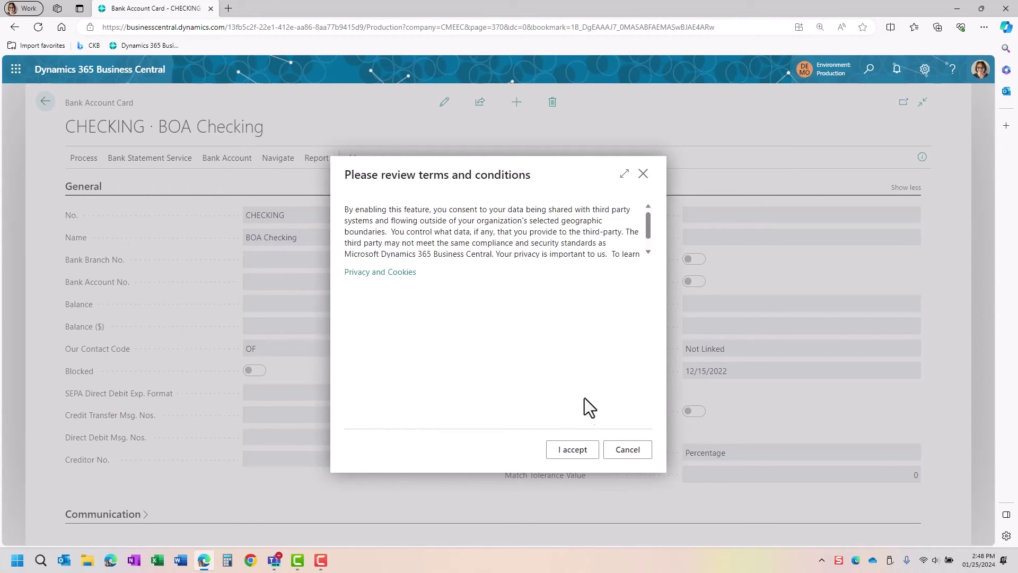
click(573, 451)
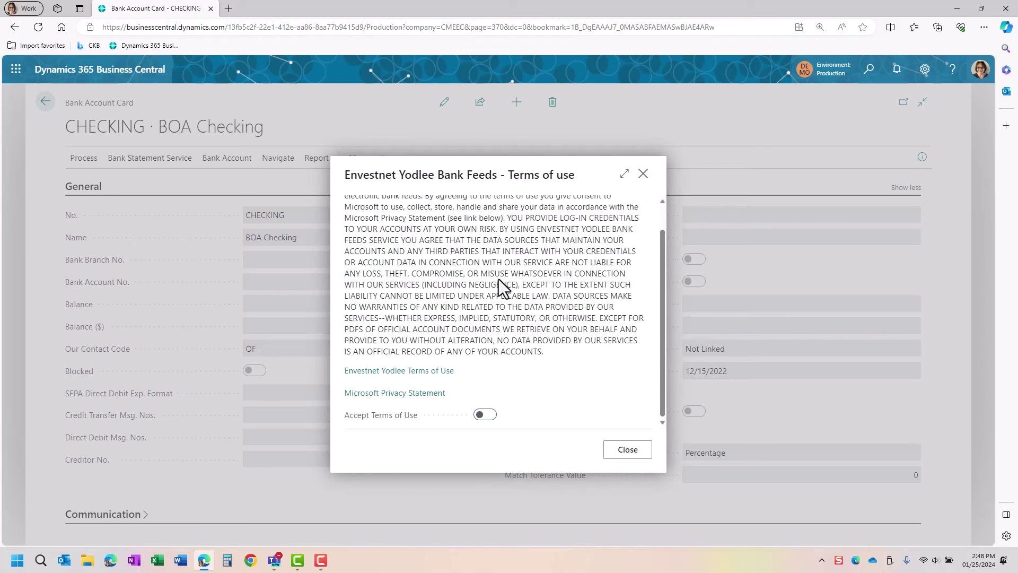
click(481, 420)
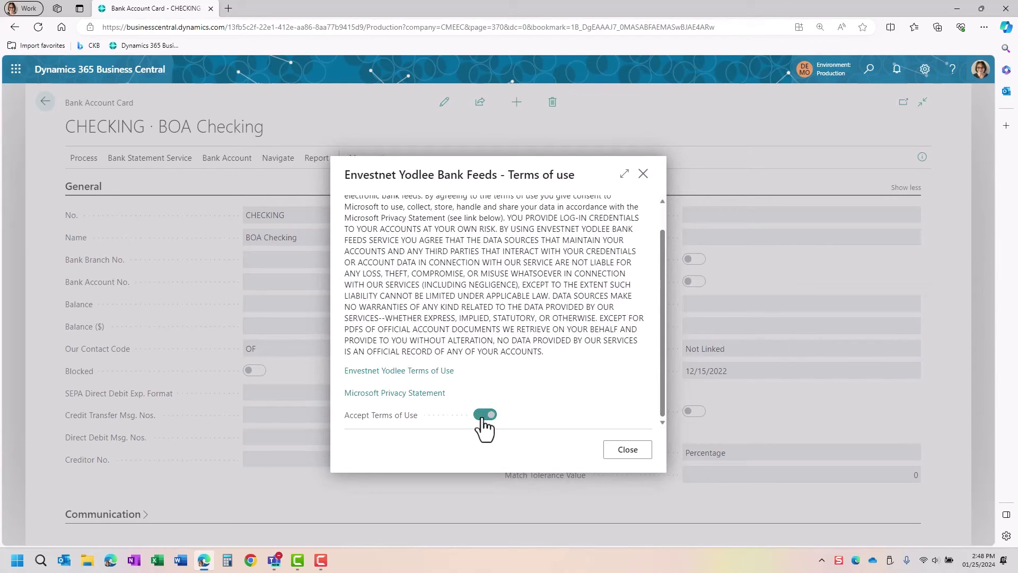
click(618, 455)
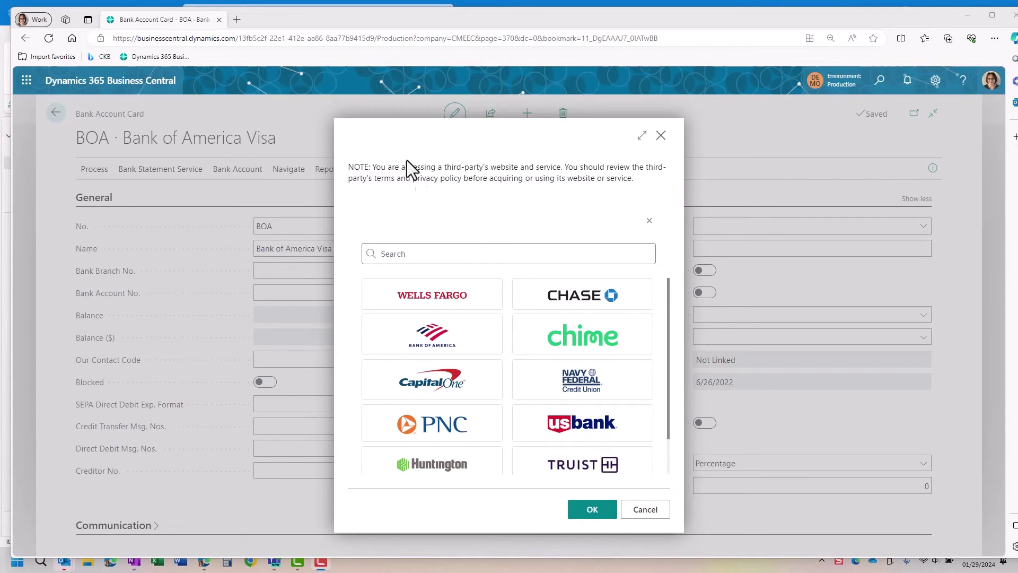
Step: Search banks for 'national bank of', then cancel without linking
click(463, 253)
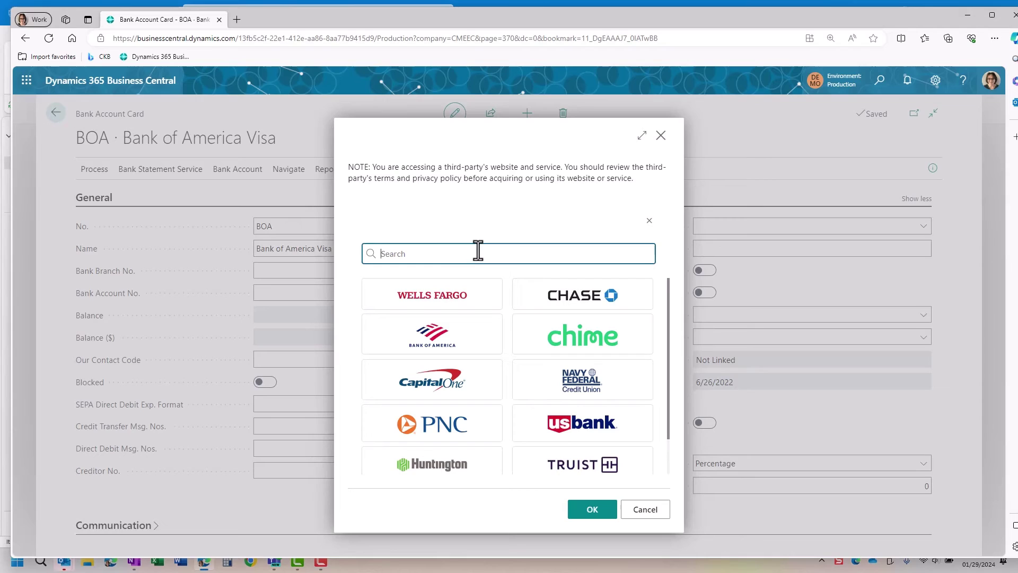
text(nation)
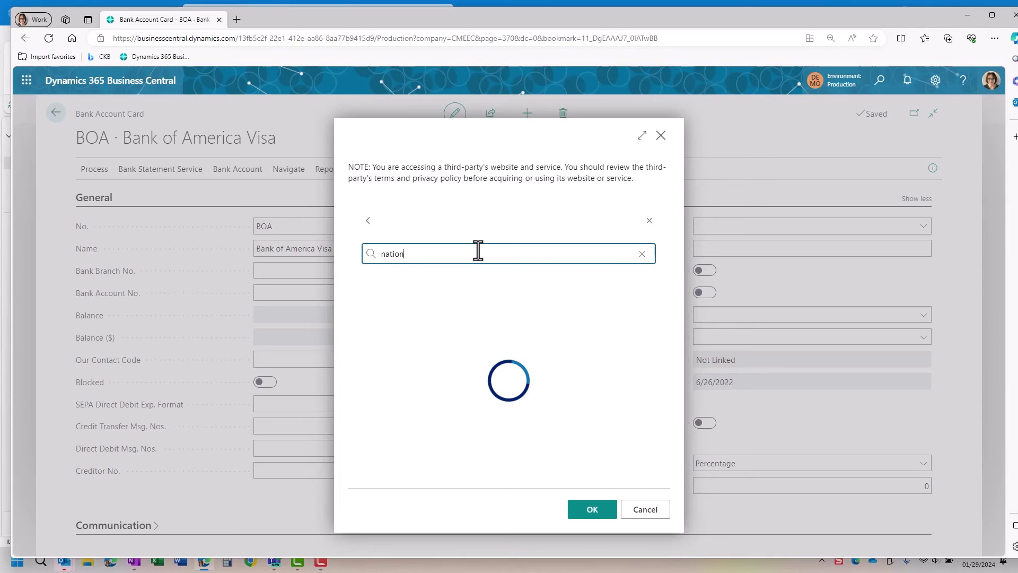
text(al bank of)
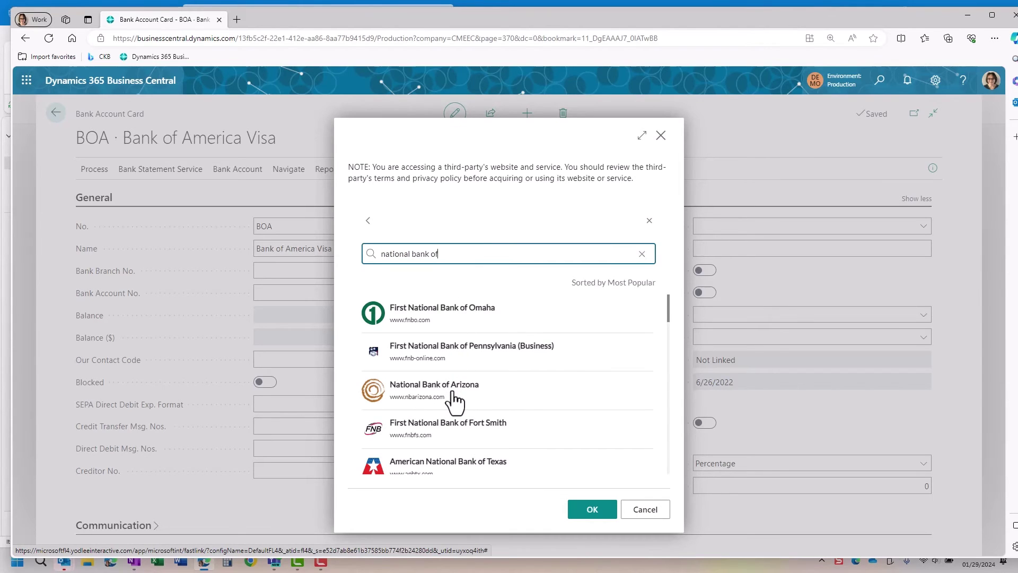
click(650, 511)
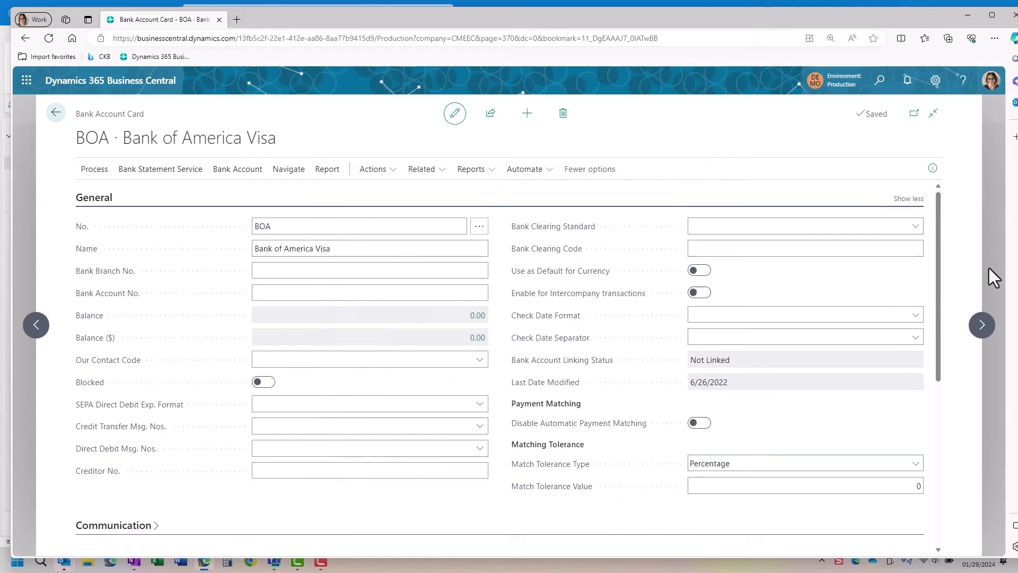
Step: From the CHECKING · BOA Checking bank account card, open its Check Ledger Entries
click(981, 324)
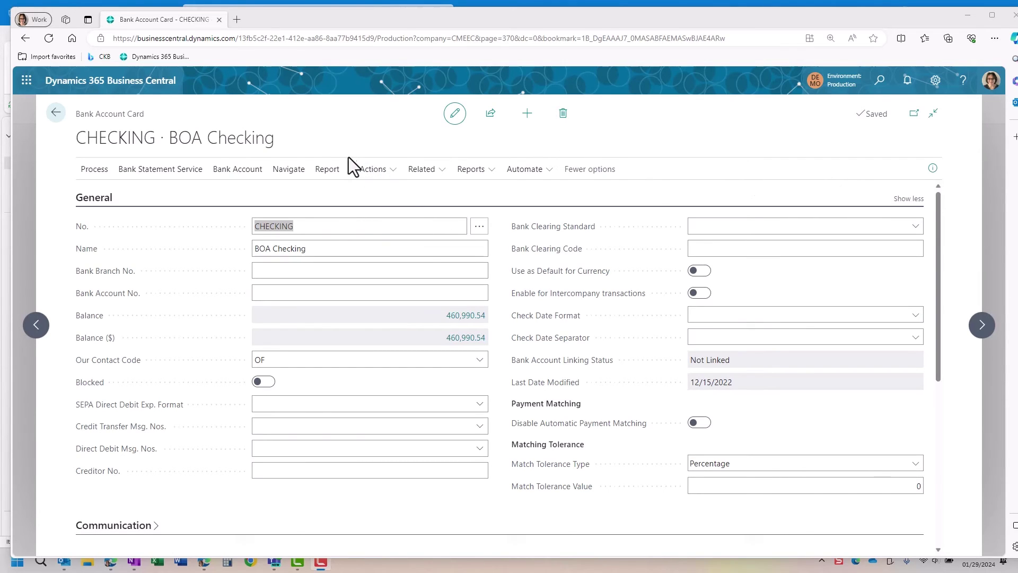
click(235, 174)
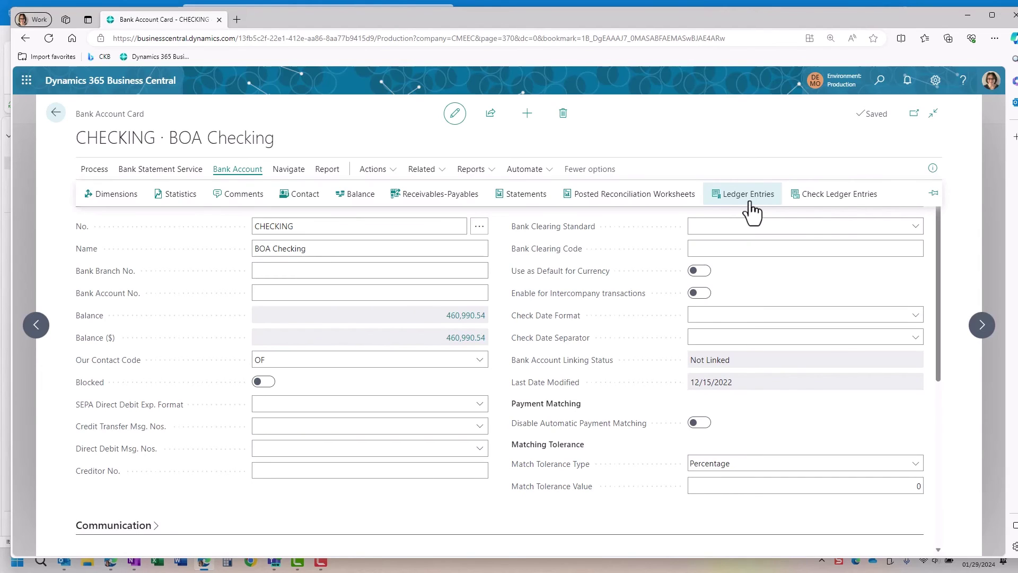
click(828, 197)
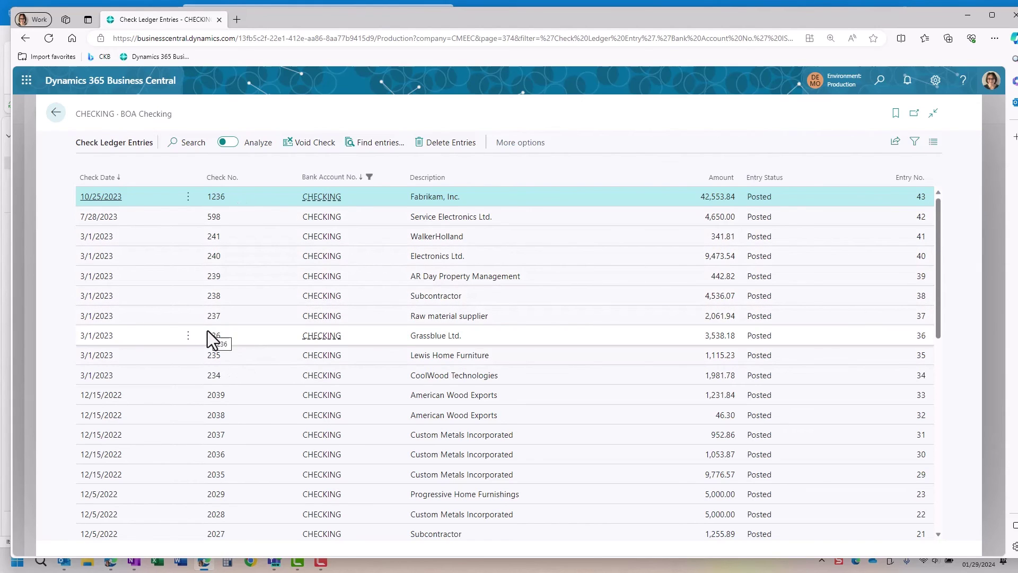
Step: Begin voiding check 236 to Grassblue Ltd., decline the void, and go back to the CHECKING card
click(167, 337)
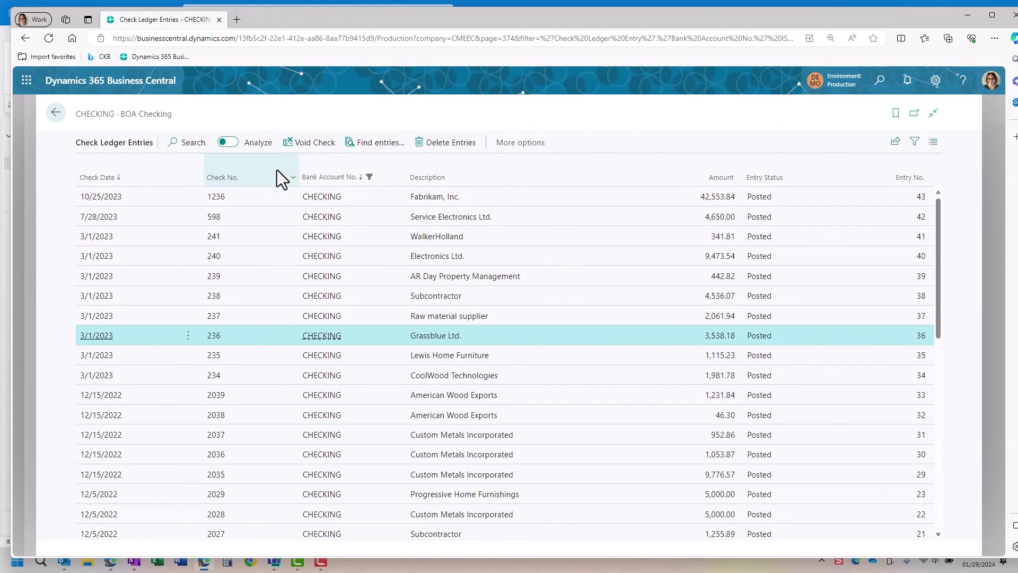
click(299, 143)
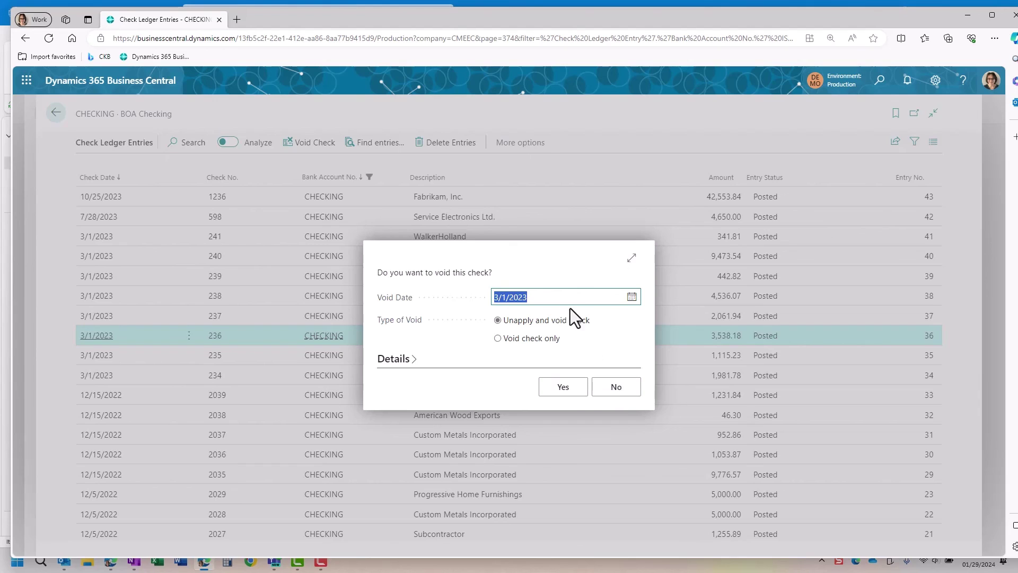
click(616, 388)
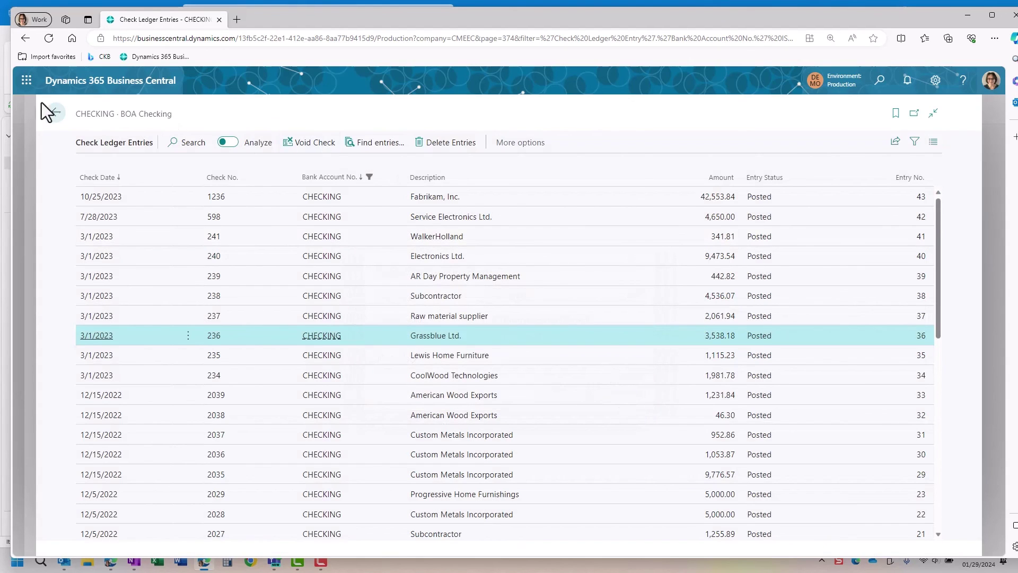
click(55, 113)
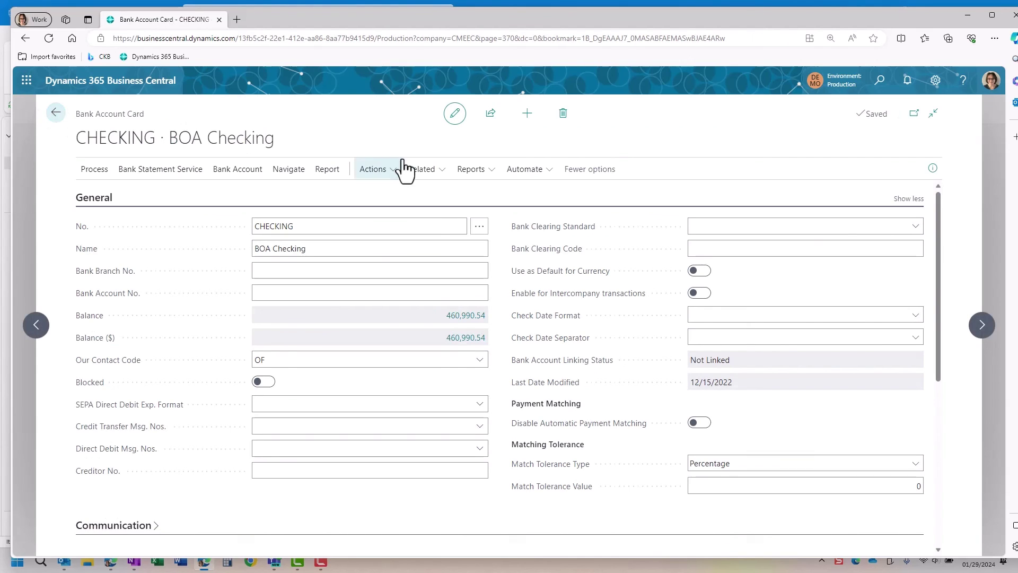
click(392, 173)
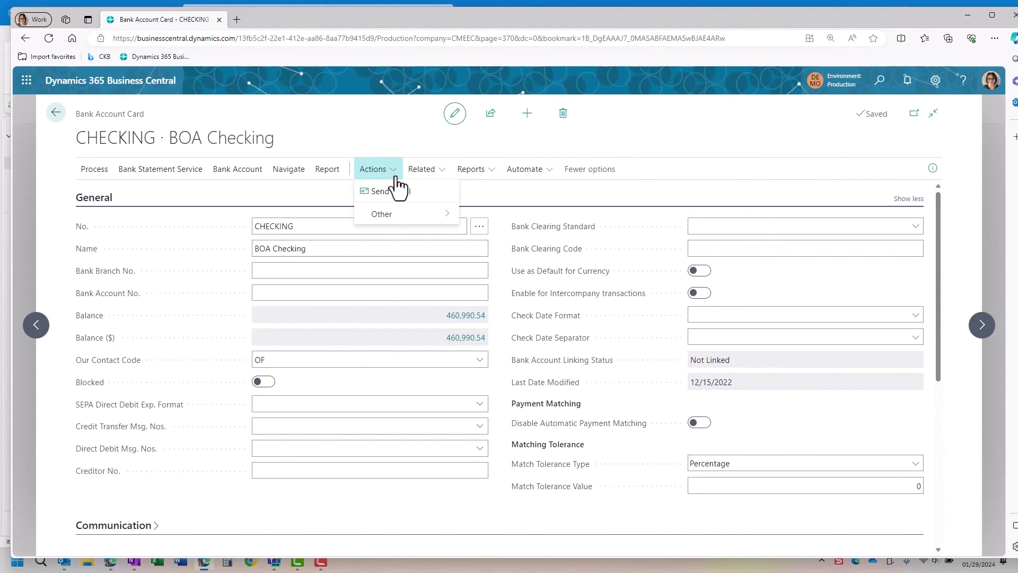
click(406, 215)
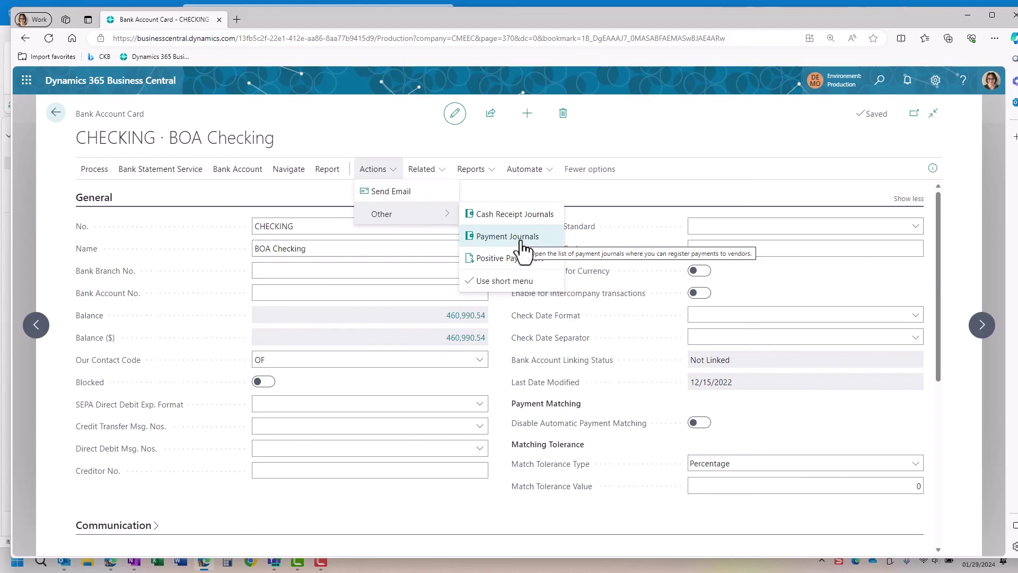
click(423, 171)
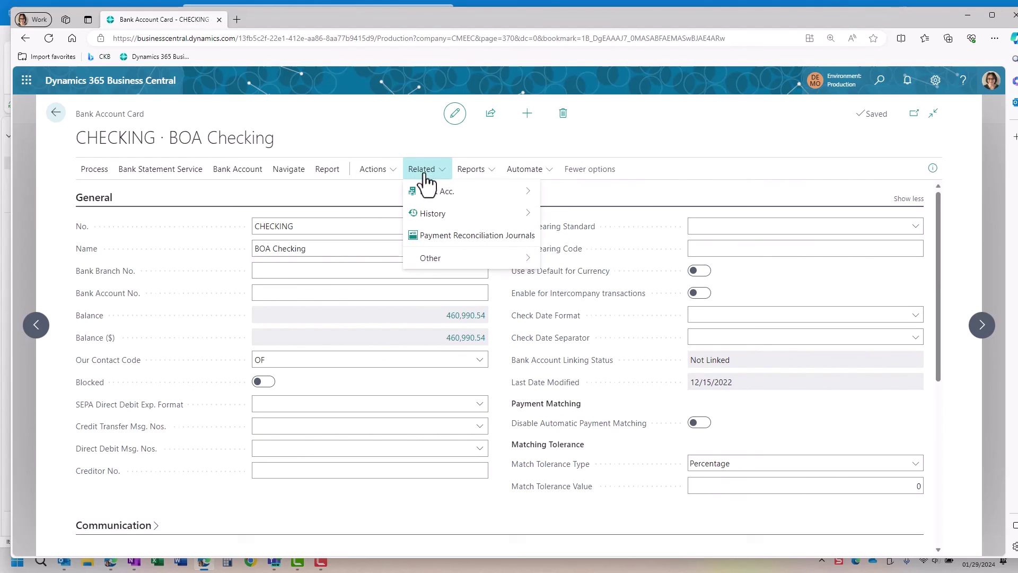
mouse_move(443, 197)
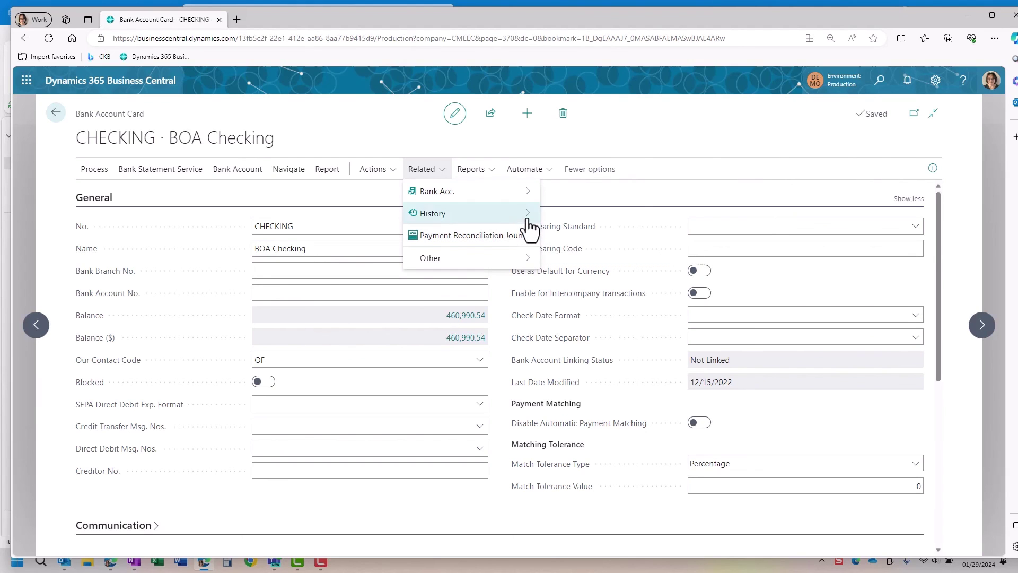
mouse_move(528, 221)
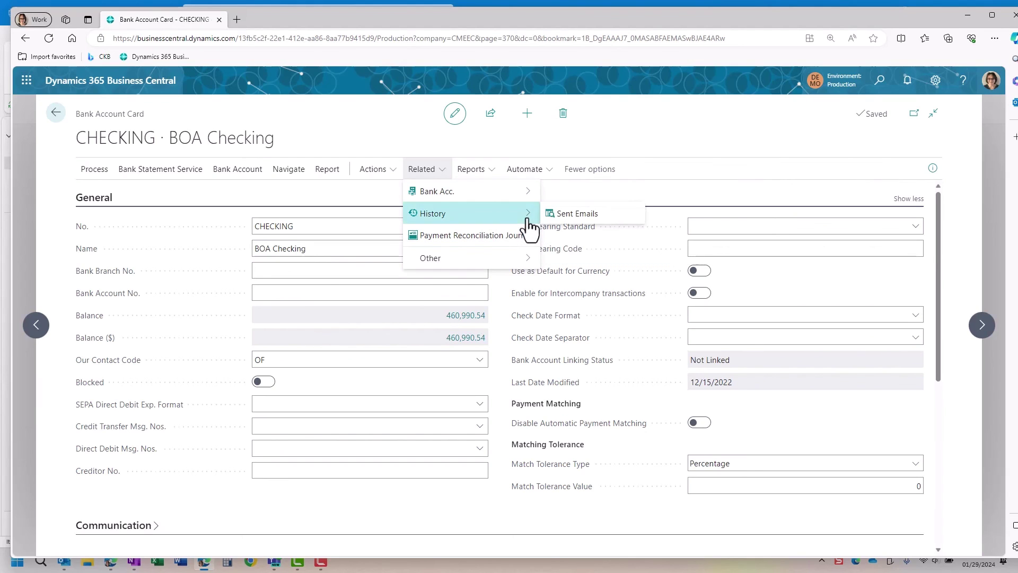
click(479, 176)
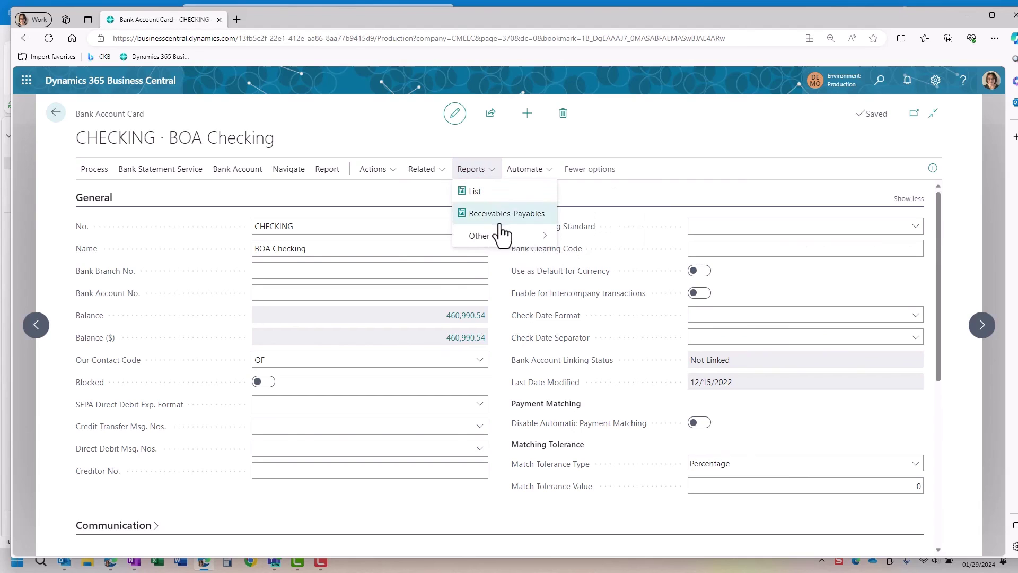
mouse_move(508, 246)
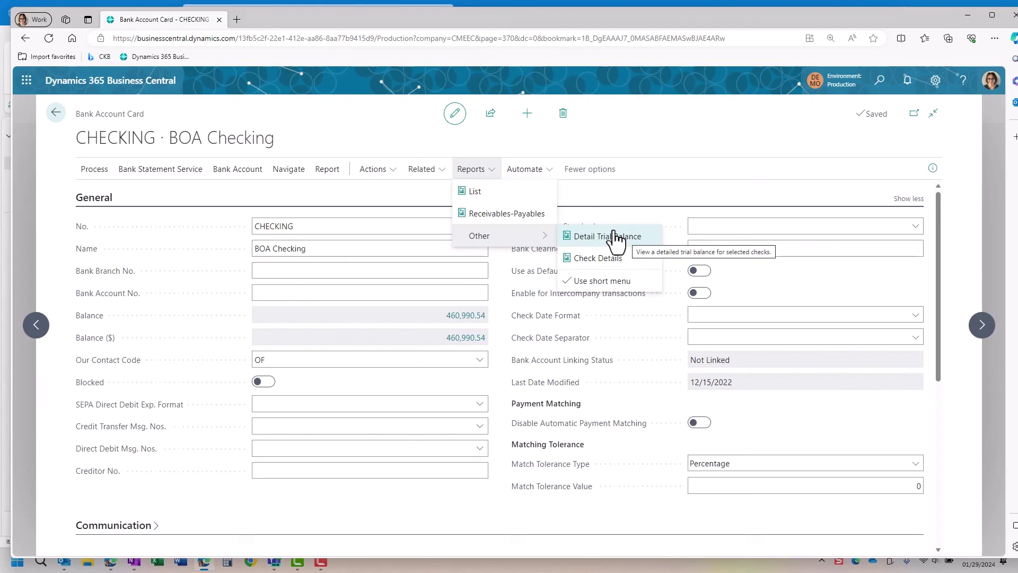
click(391, 129)
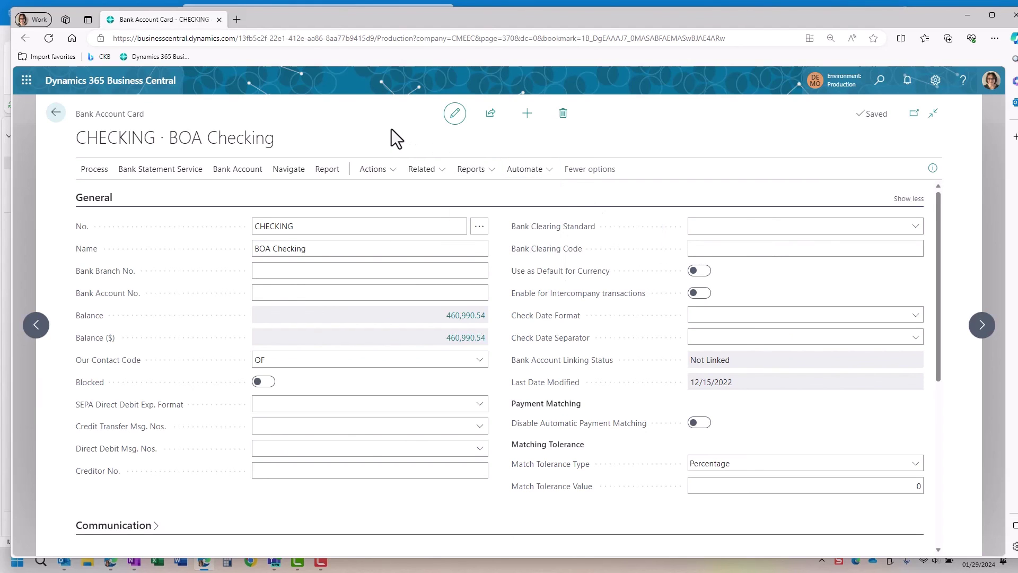